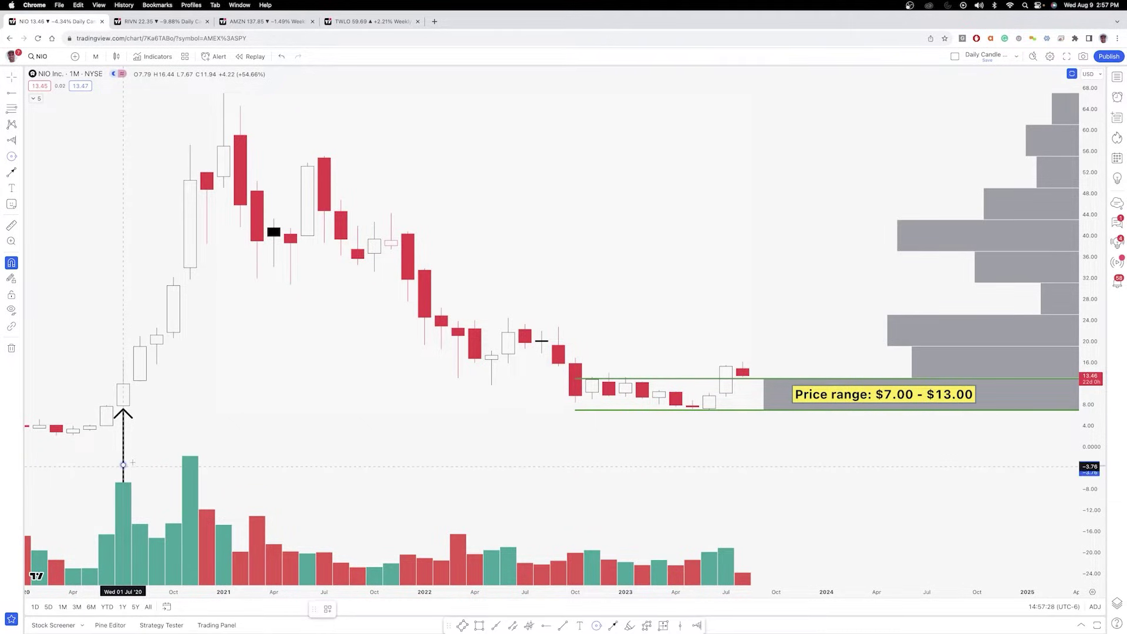
# Draw a small circle on the vertical arrow and move it up around the July 2020 candle
pyautogui.click(123, 464)
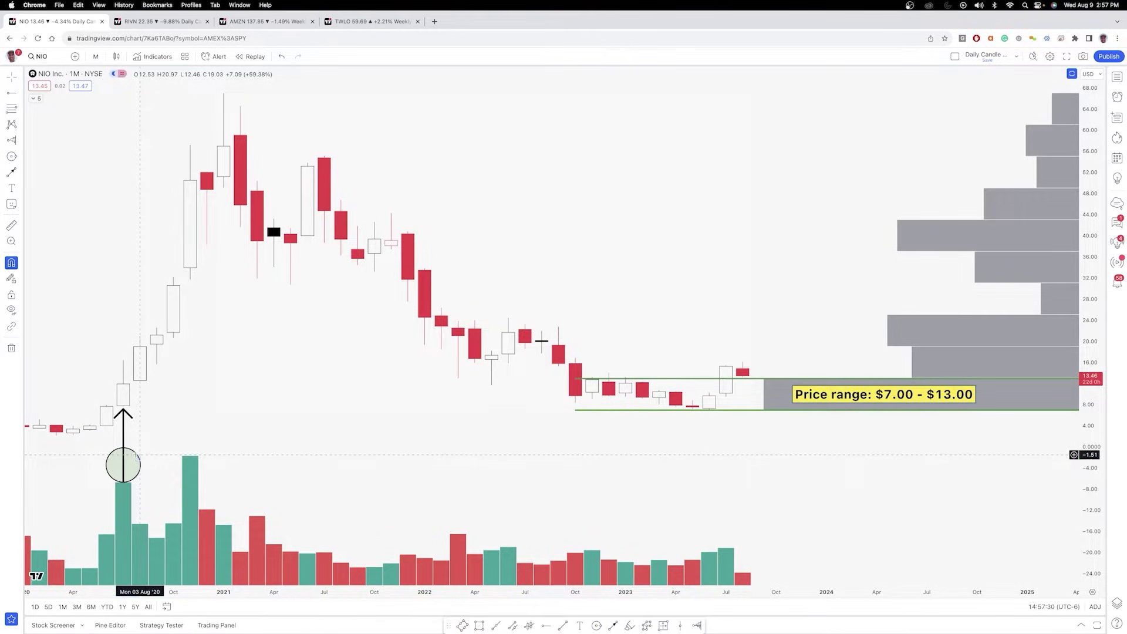
pyautogui.moveTo(140, 455); pyautogui.dragTo(140, 380)
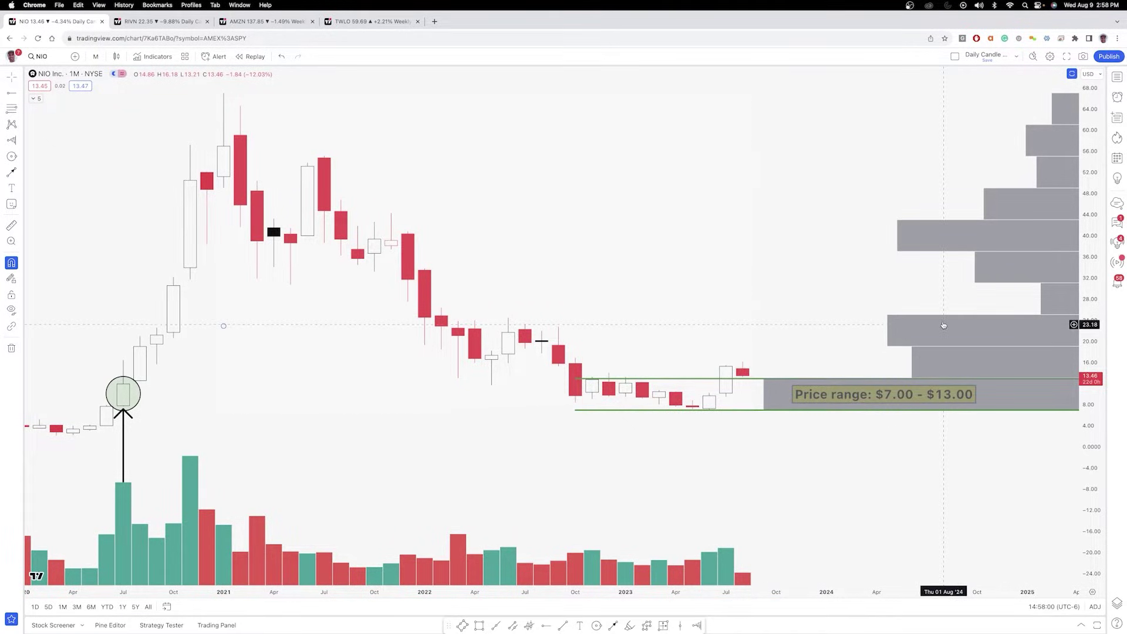
# Increase the row size of the NIO chart's anchored volume profile to get a finer histogram
pyautogui.doubleClick(925, 331)
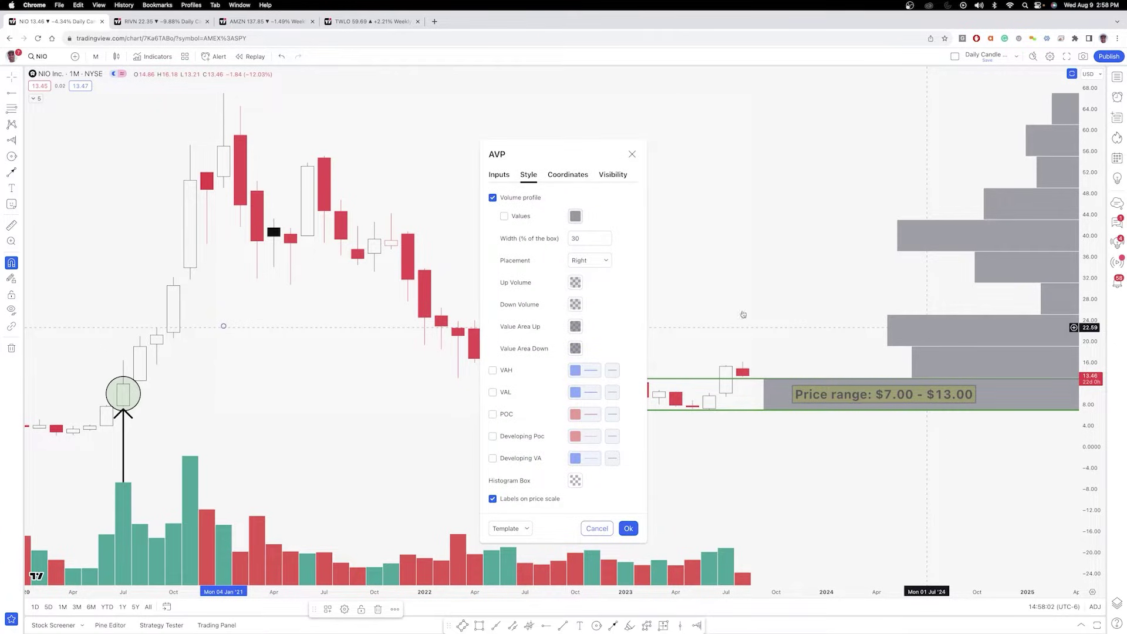
pyautogui.click(500, 175)
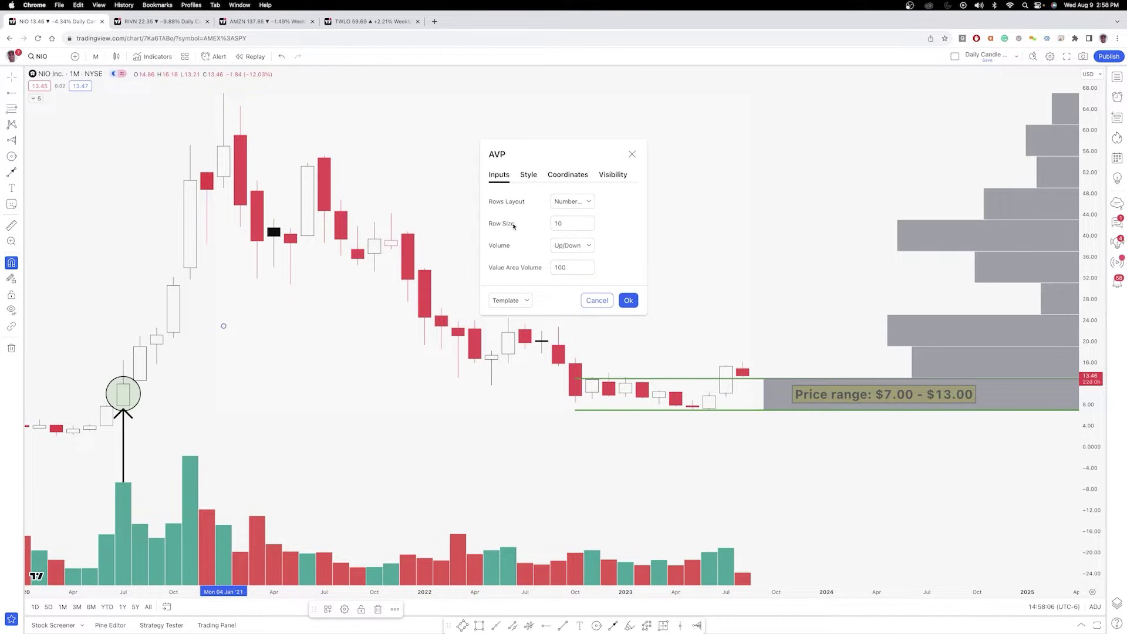
pyautogui.click(573, 225)
pyautogui.press('BackSpace')
pyautogui.press('BackSpace')
pyautogui.write('100')
pyautogui.click(628, 300)
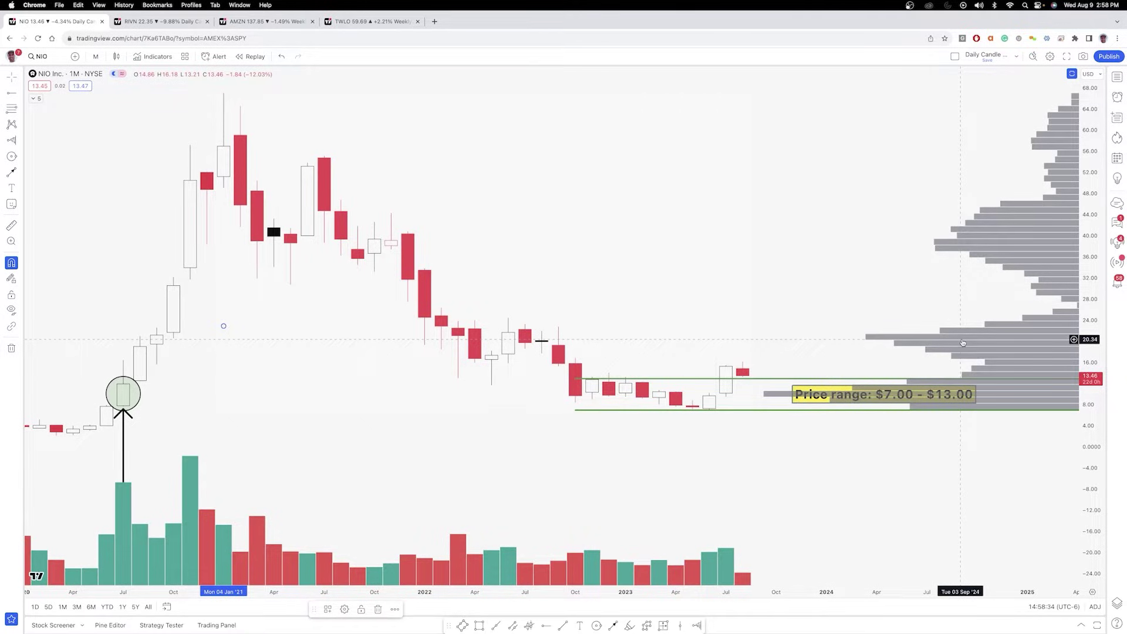
# Set the NIO volume profile's row size back to 10
pyautogui.doubleClick(963, 342)
pyautogui.doubleClick(566, 336)
pyautogui.write('5')
pyautogui.press('BackSpace')
pyautogui.write('13.')
pyautogui.write('0')
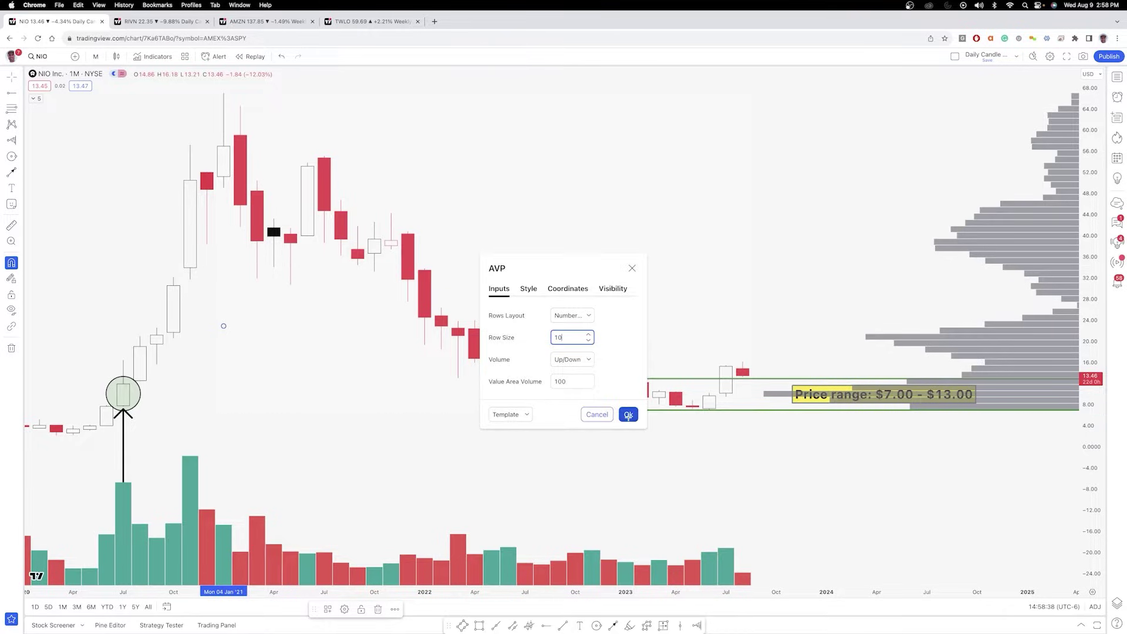
pyautogui.click(628, 414)
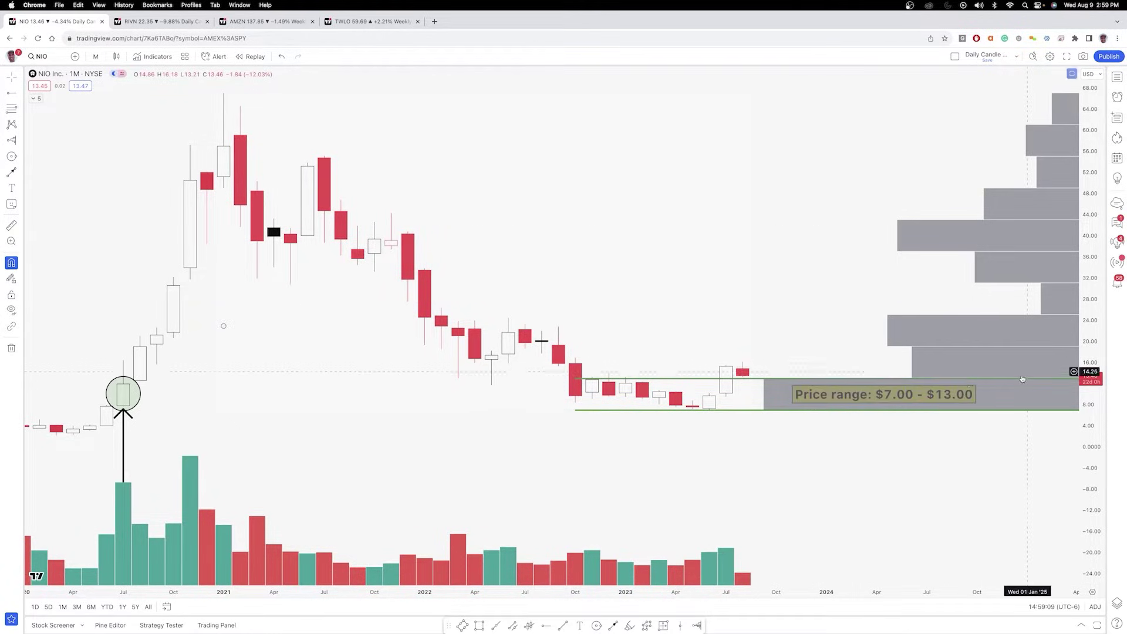
# Switch to the RIVN chart and place an Anchored Volume Profile at the Swing Low candle of 26 Apr '23
pyautogui.click(934, 401)
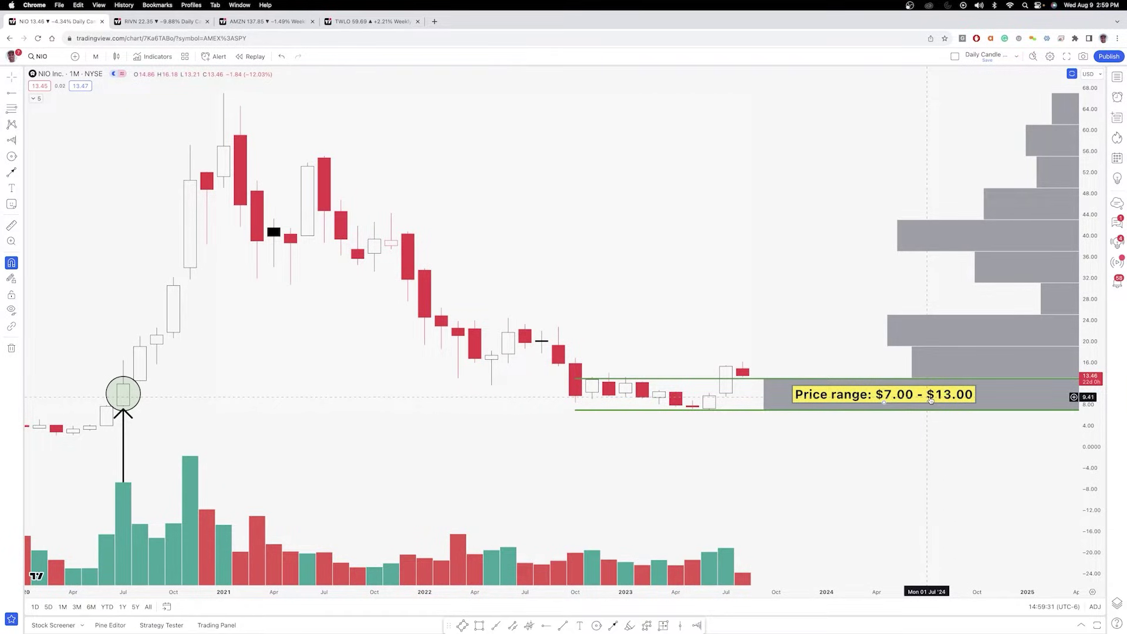
pyautogui.hotkey('ctrl', 'Tab')
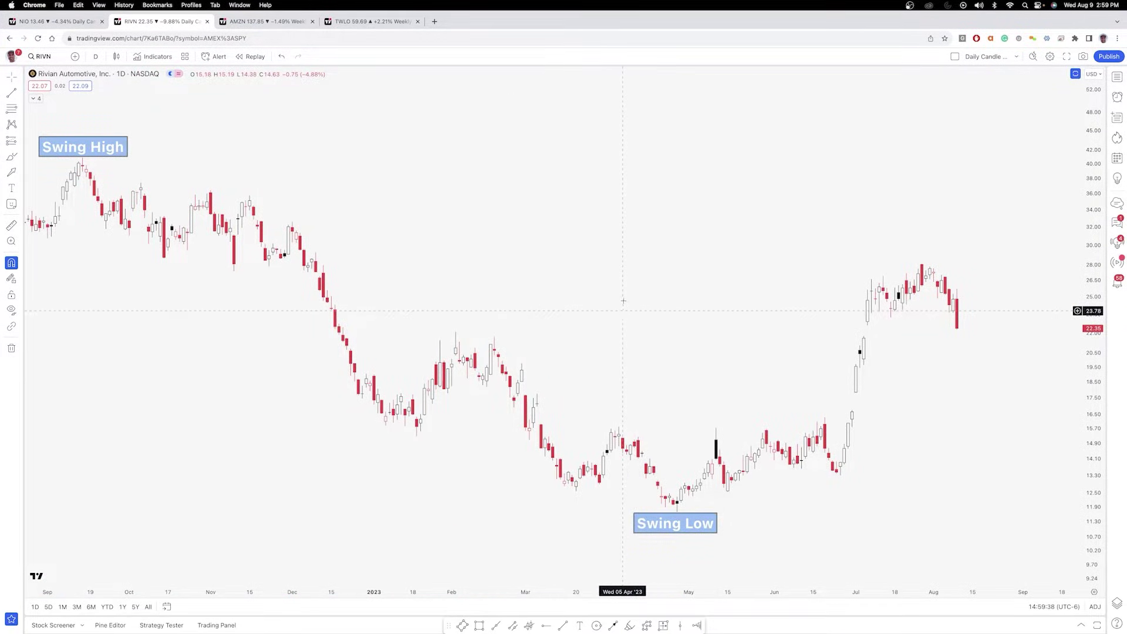
pyautogui.click(20, 142)
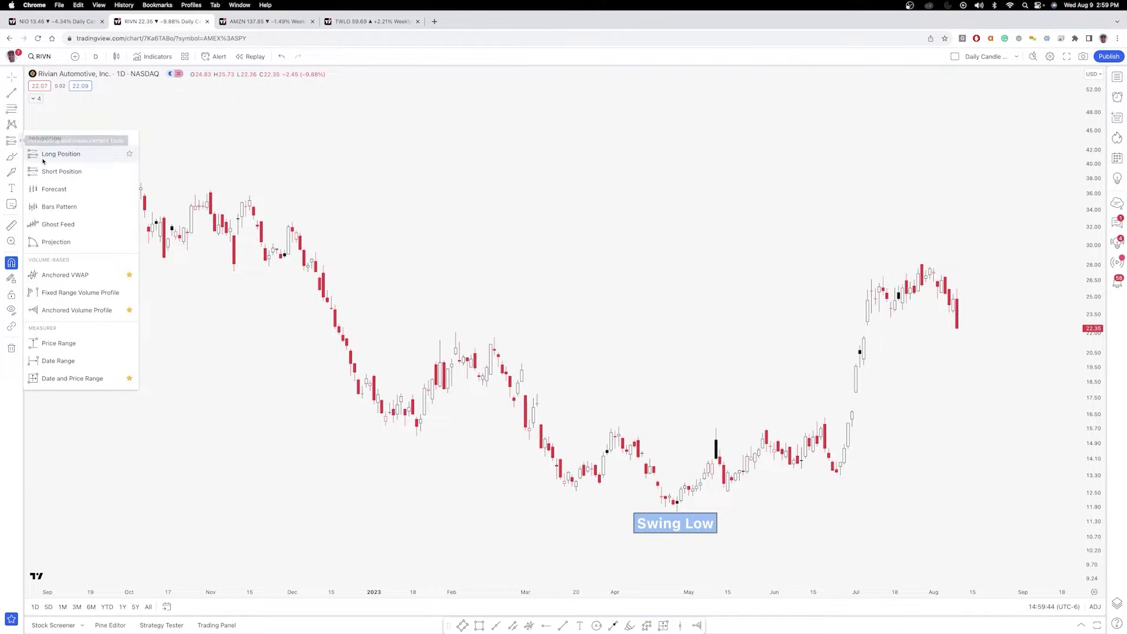
pyautogui.click(84, 311)
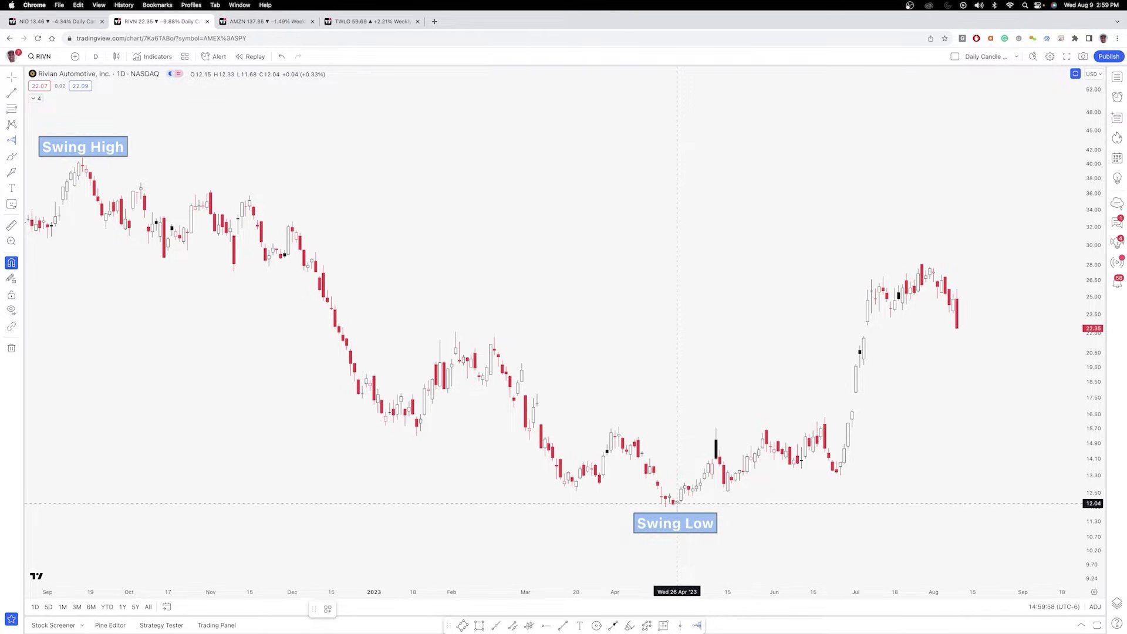
pyautogui.click(676, 326)
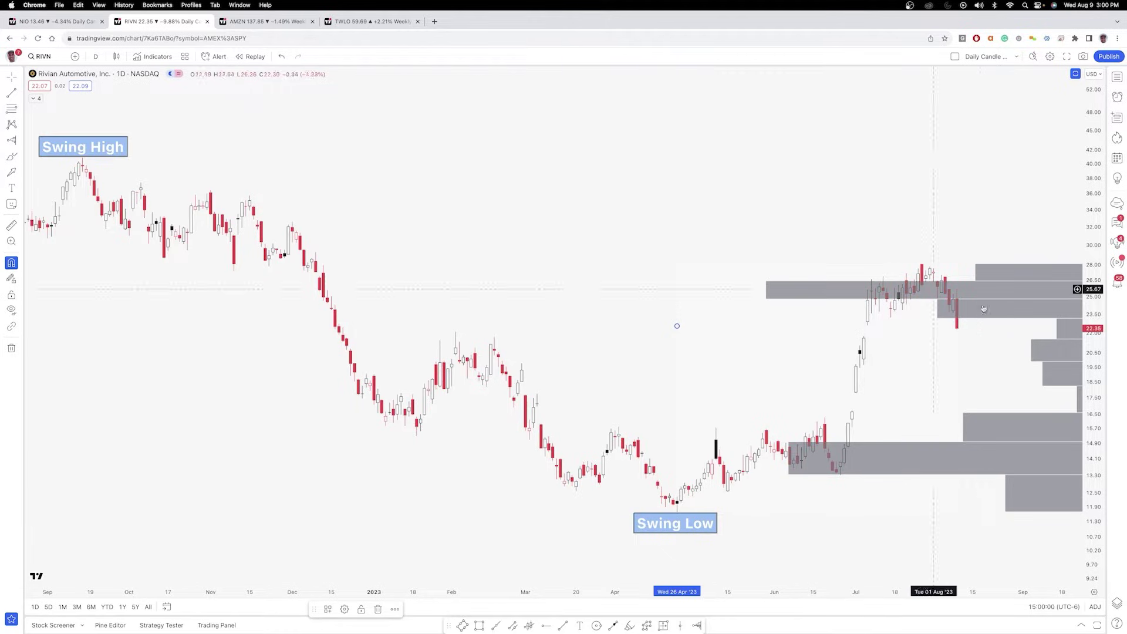
# Draw a rectangle around the price action from the Swing Low to the 9 Aug '23 candle, and delete it
pyautogui.click(935, 336)
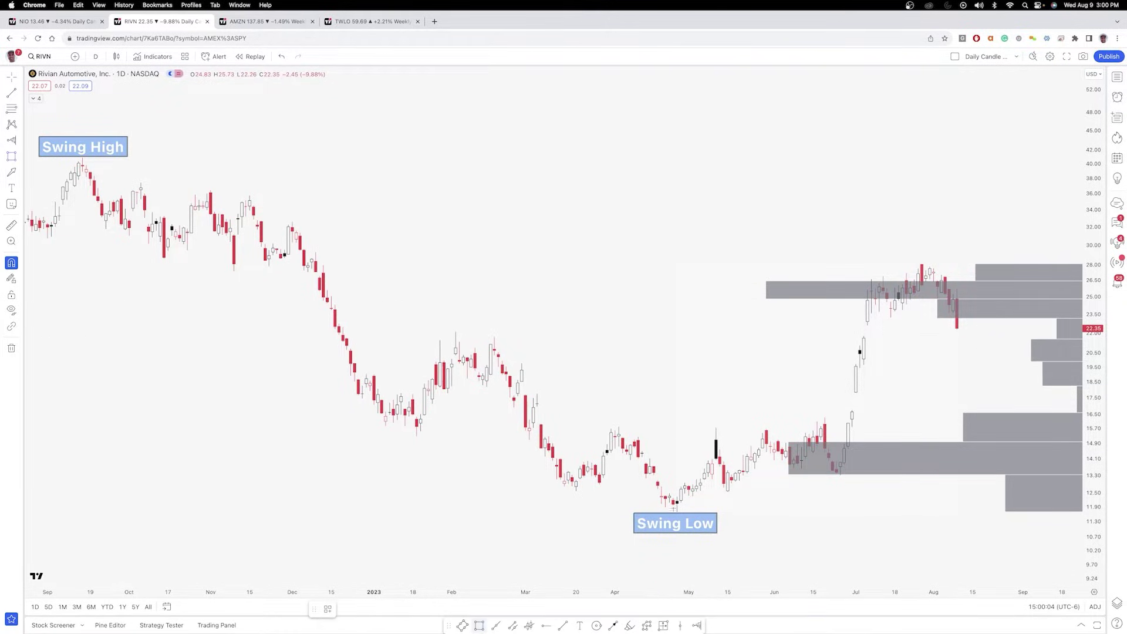
pyautogui.moveTo(677, 511)
pyautogui.mouseDown()
pyautogui.moveTo(966, 289)
pyautogui.moveTo(957, 262)
pyautogui.mouseUp()
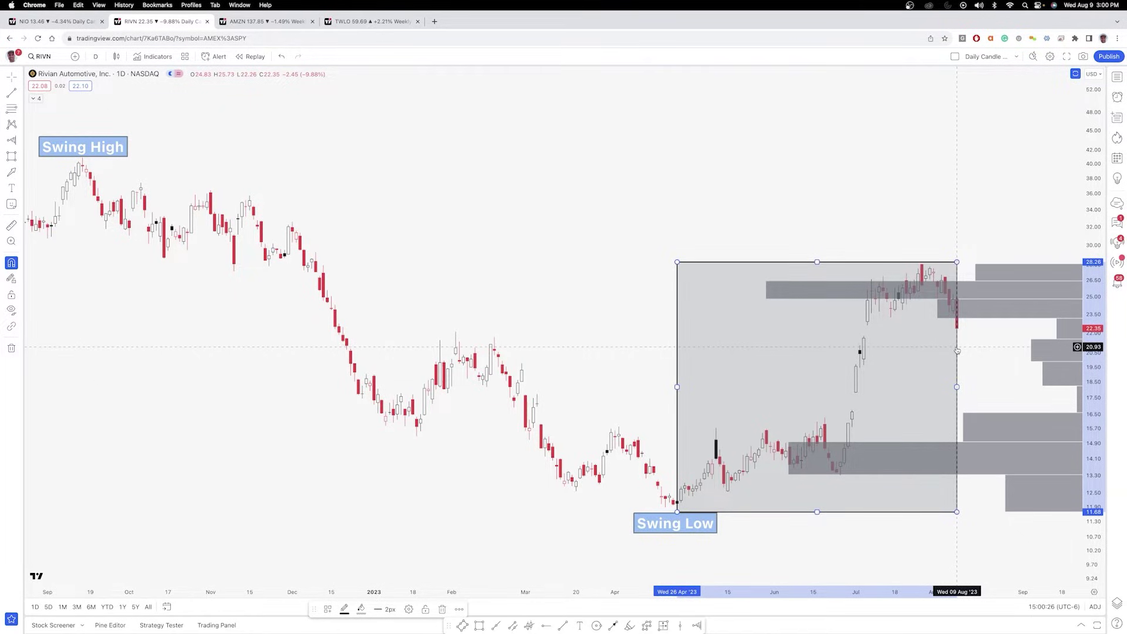
pyautogui.press('Delete')
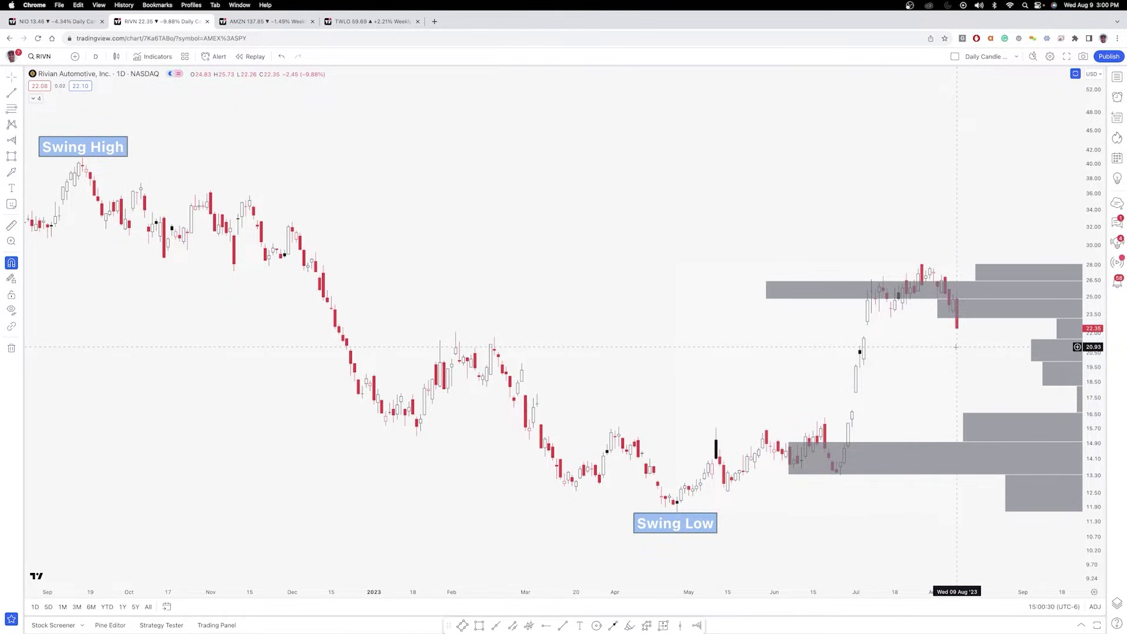
# Set the RIVN volume profile's row size to 50
pyautogui.doubleClick(991, 300)
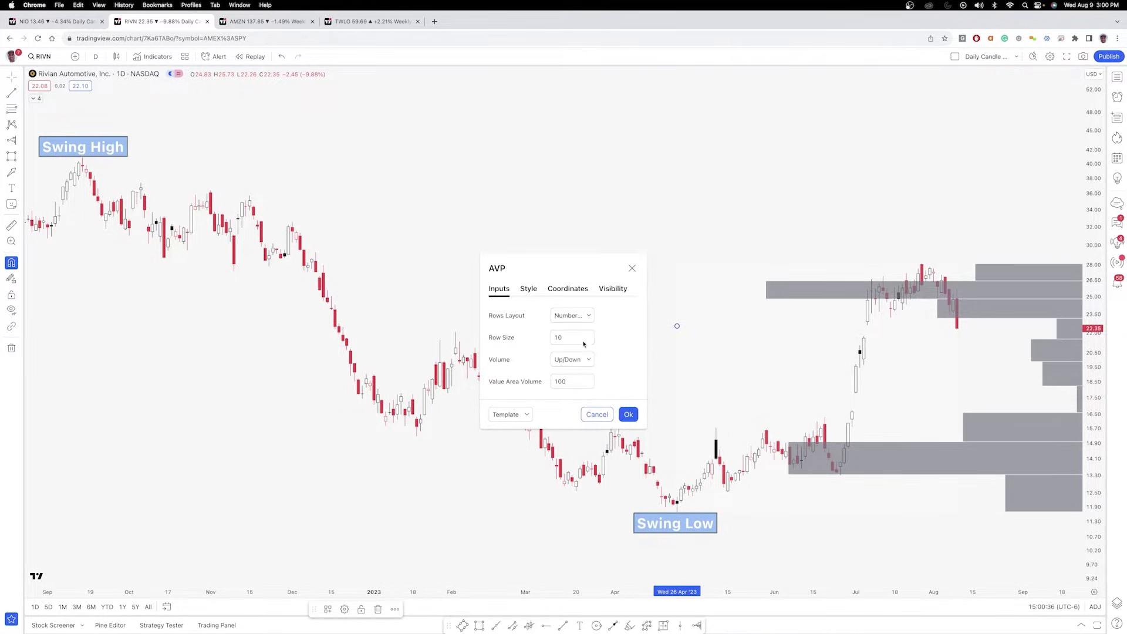
pyautogui.click(568, 339)
pyautogui.write('50')
pyautogui.click(628, 414)
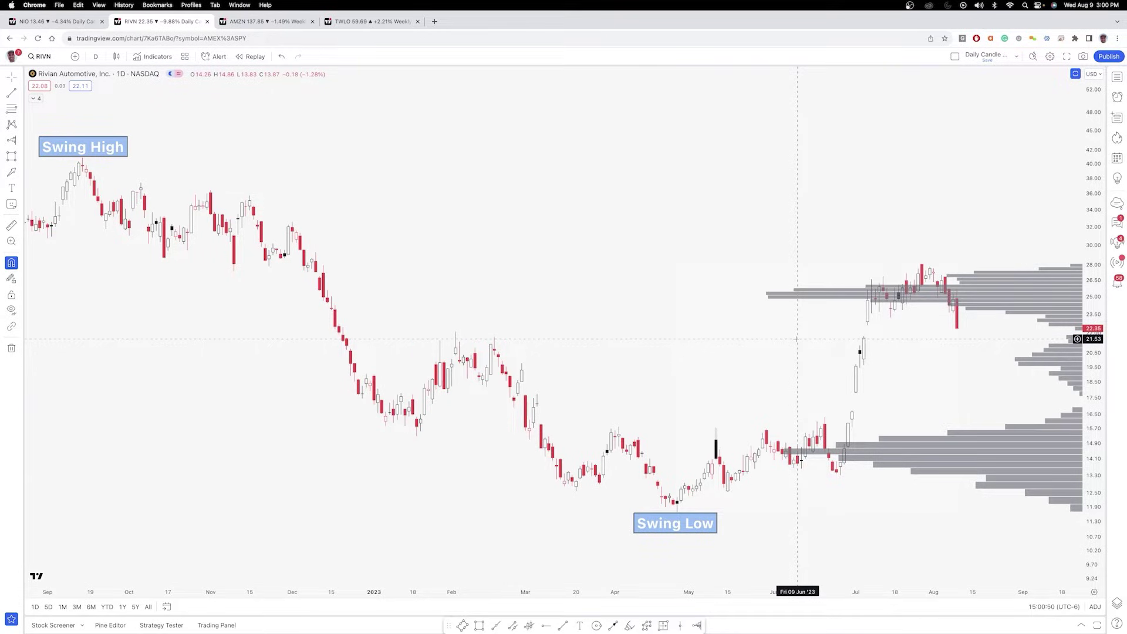
# Examine the volume profile's style settings, including the colour and opacity of Up Volume
pyautogui.doubleClick(677, 326)
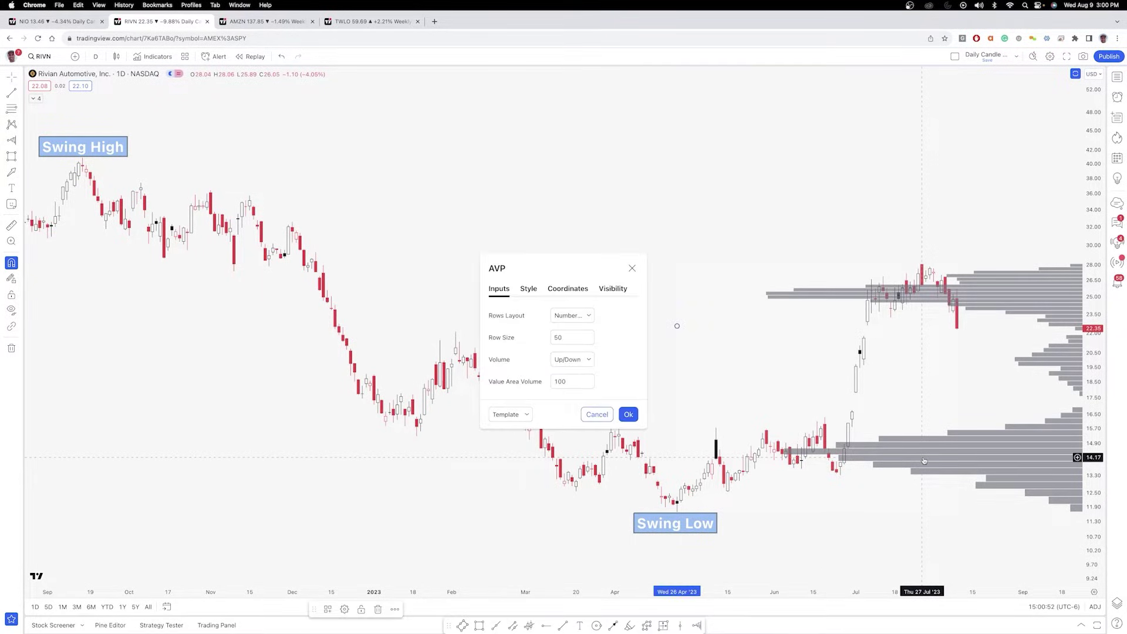
pyautogui.click(528, 290)
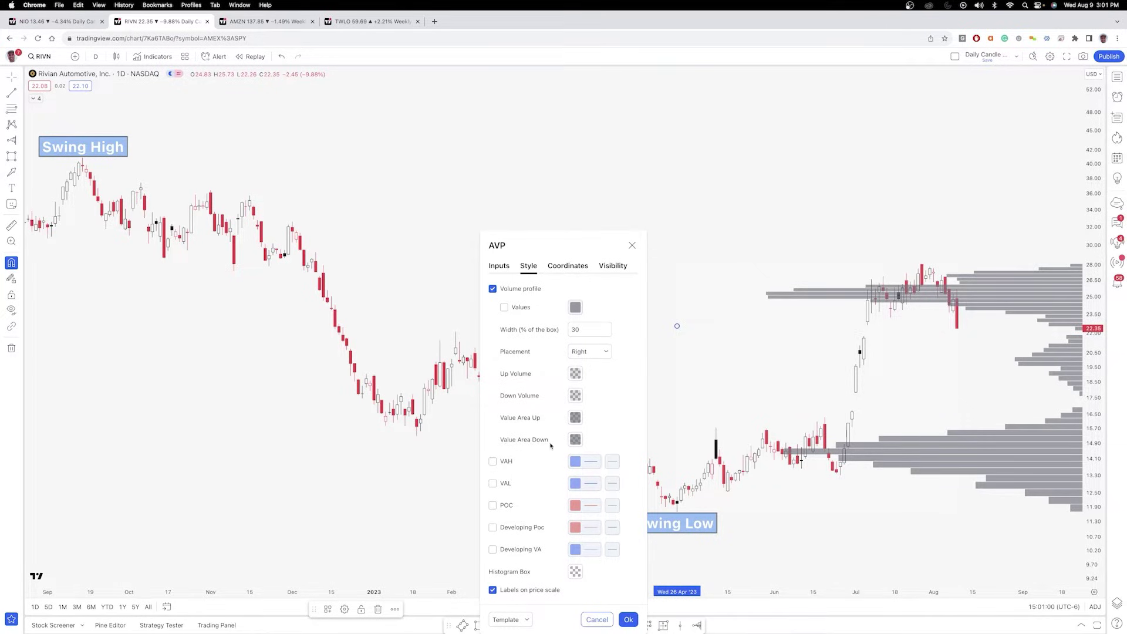
pyautogui.click(575, 374)
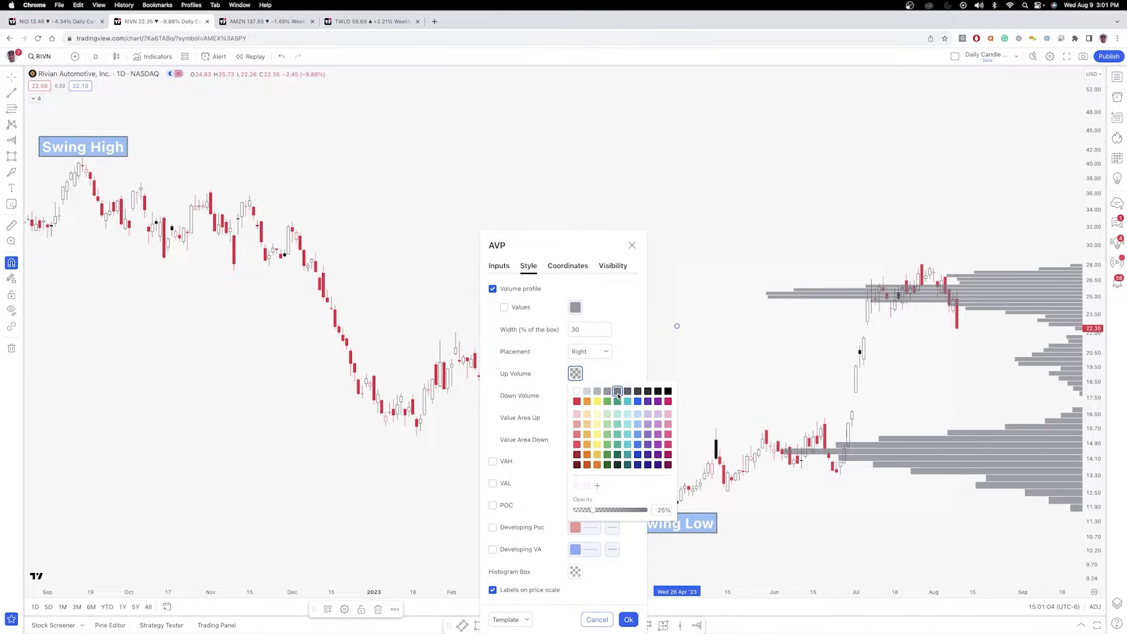
pyautogui.click(616, 377)
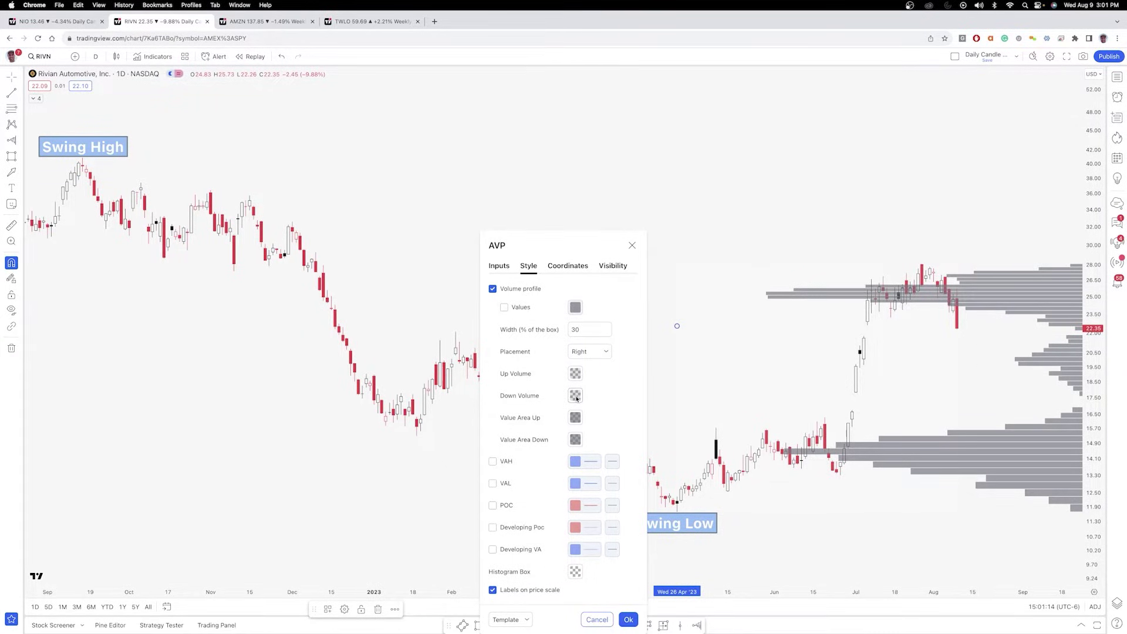
pyautogui.click(574, 373)
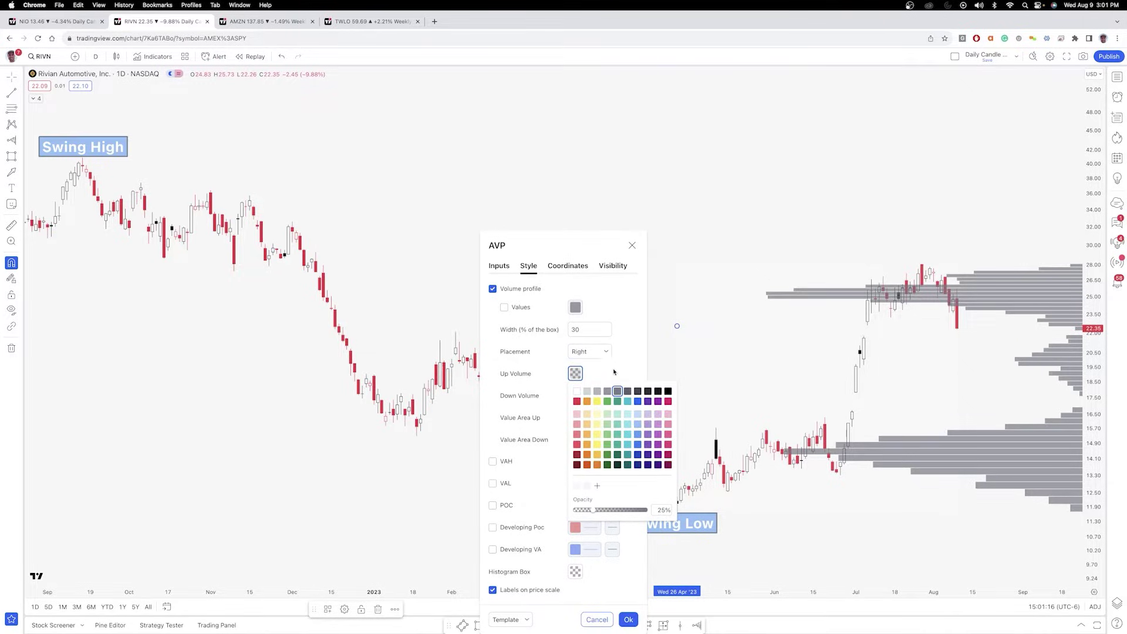
pyautogui.click(593, 377)
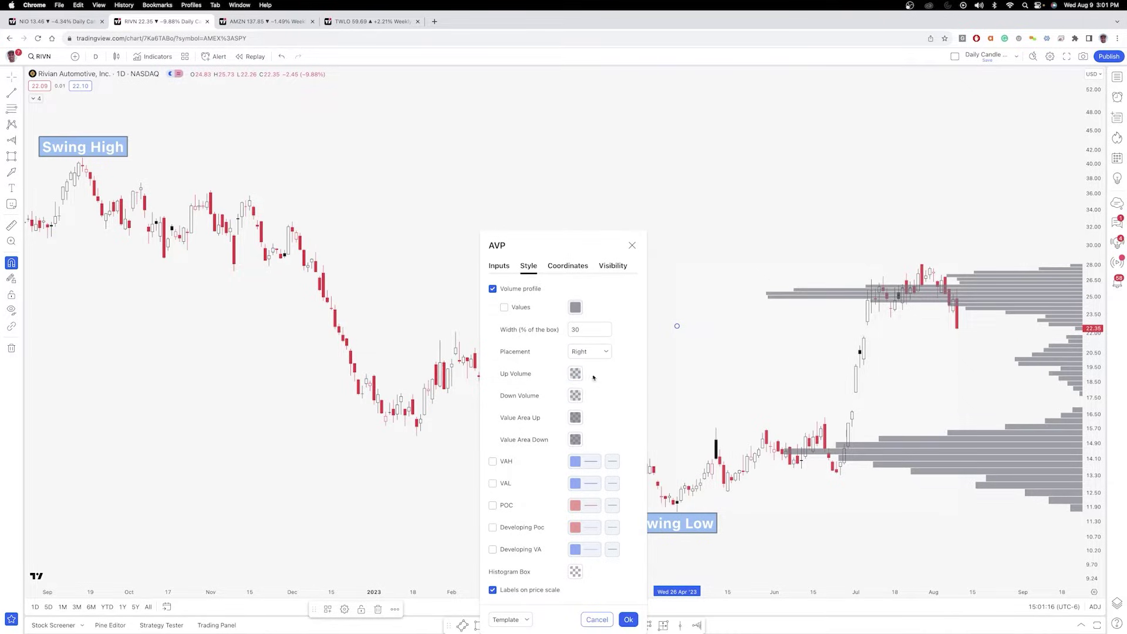
# Set the volume profile's Value Area Volume to 70
pyautogui.click(500, 268)
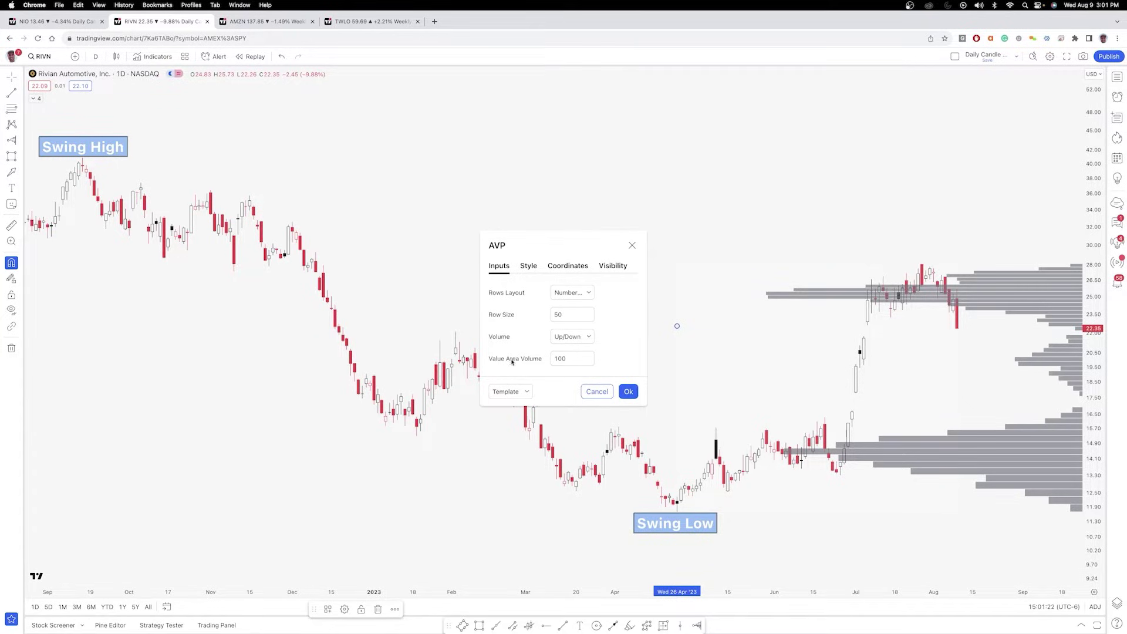
pyautogui.click(570, 358)
pyautogui.click(628, 390)
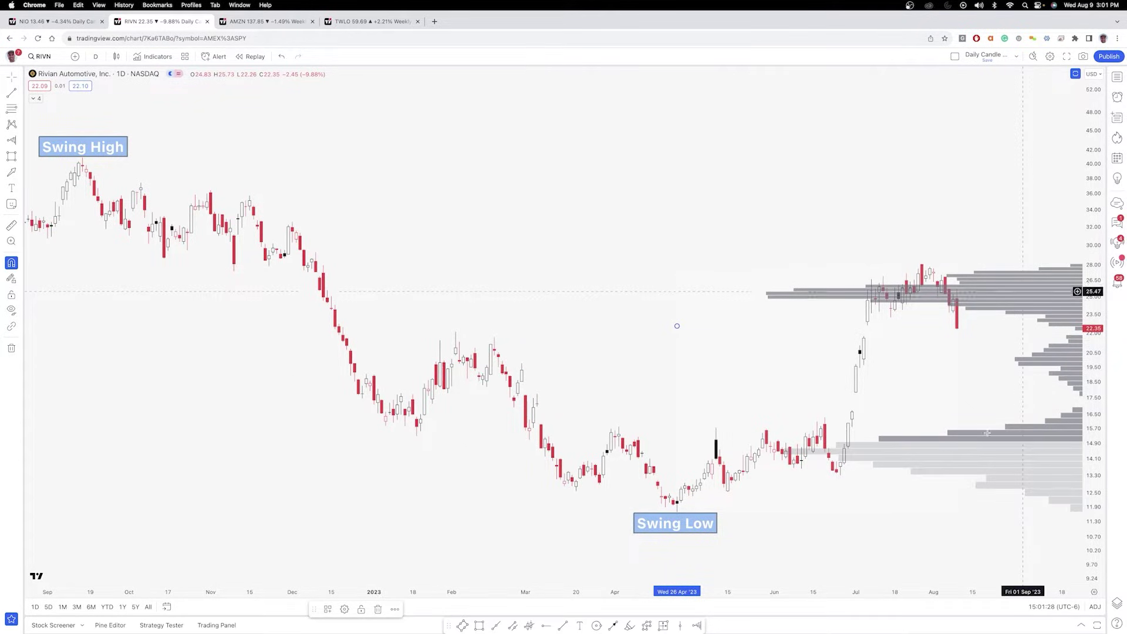
# Set the volume profile's Value Area Volume back to 100
pyautogui.doubleClick(960, 457)
pyautogui.click(563, 381)
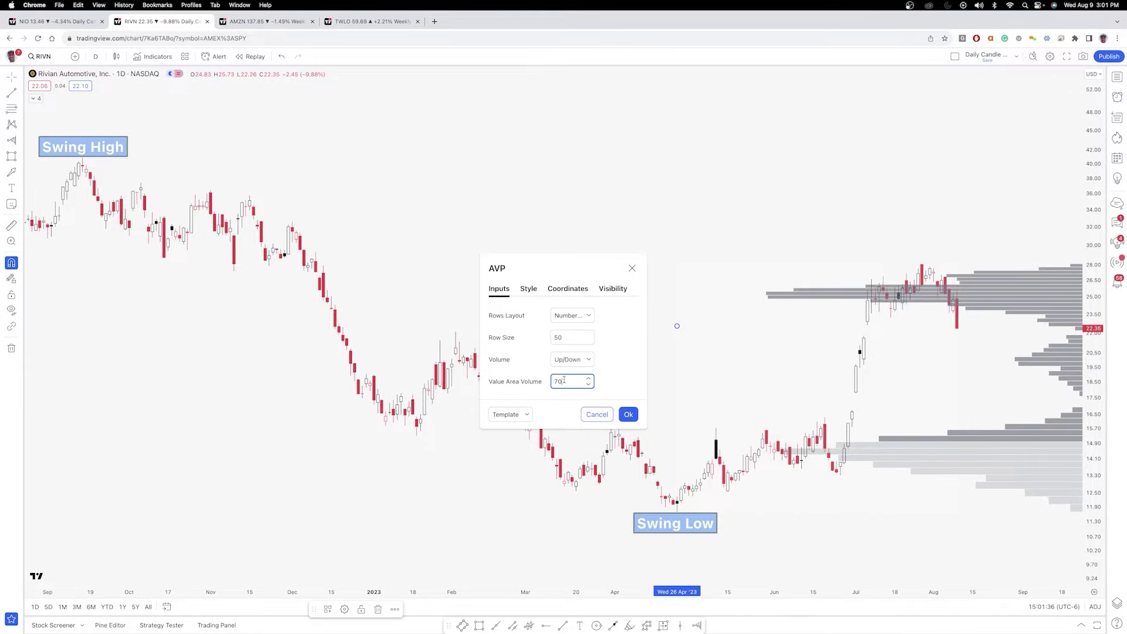
pyautogui.write('100')
# Examine the Value Area Up colour in the volume profile's style settings and close the settings
pyautogui.click(528, 288)
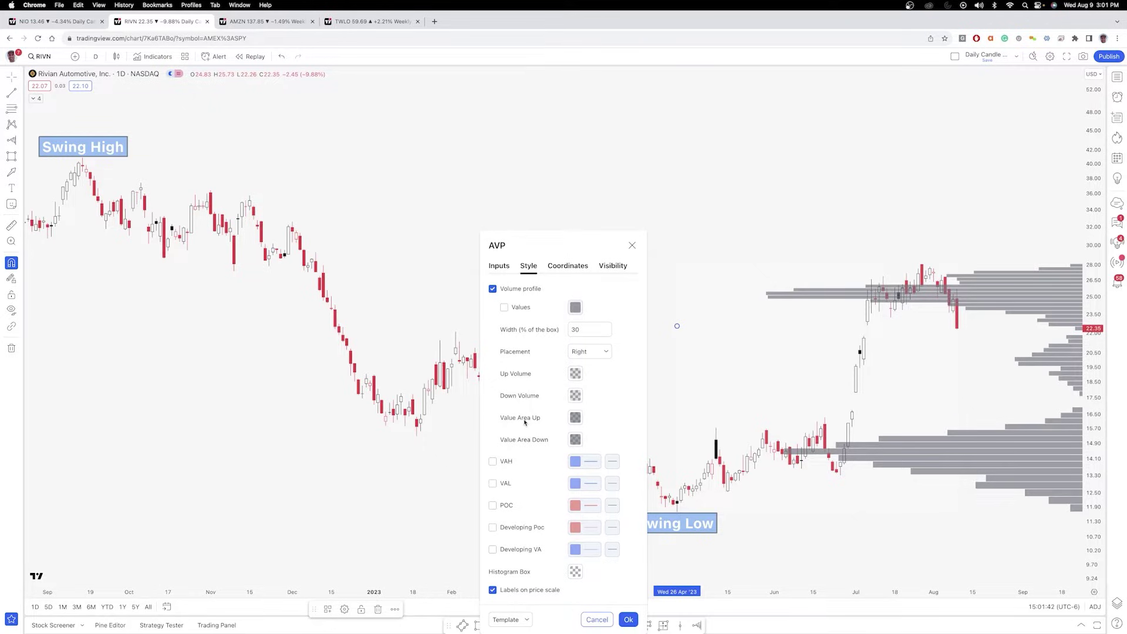
pyautogui.click(576, 418)
pyautogui.click(617, 396)
pyautogui.press('Escape')
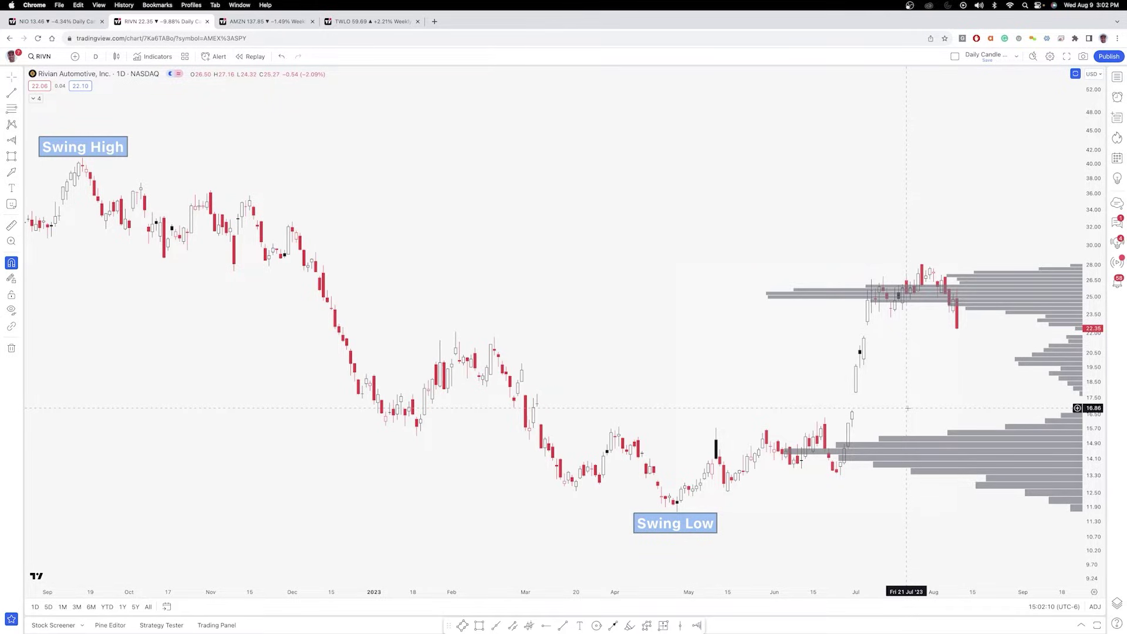
# Switch the price scale to Regular for comparison and return it to Logarithmic
pyautogui.rightClick(1090, 431)
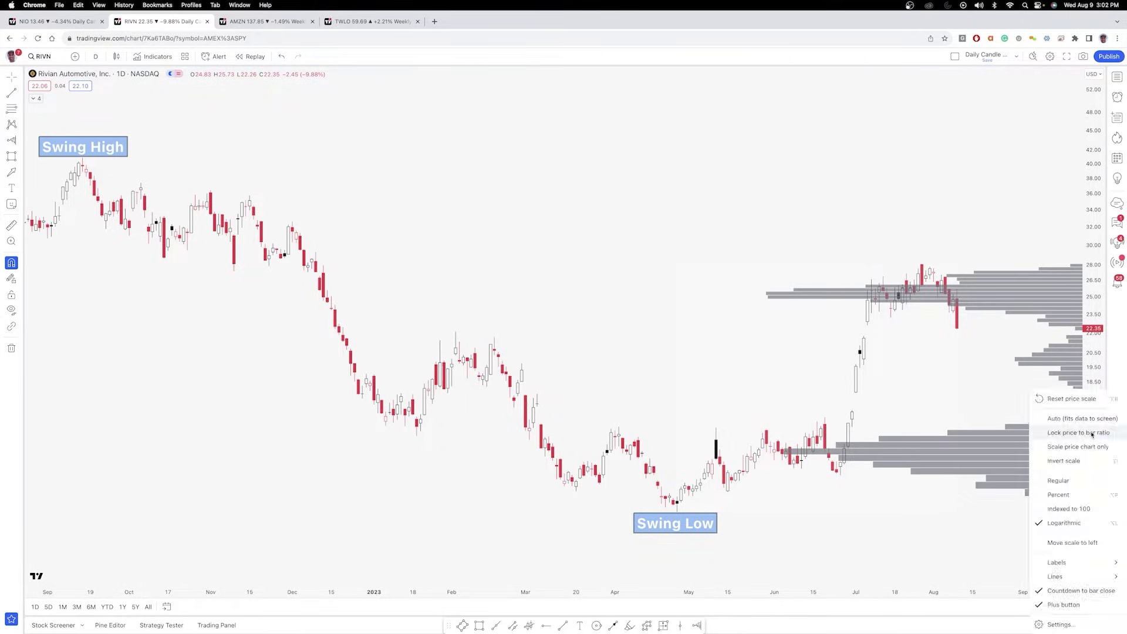
pyautogui.click(1060, 485)
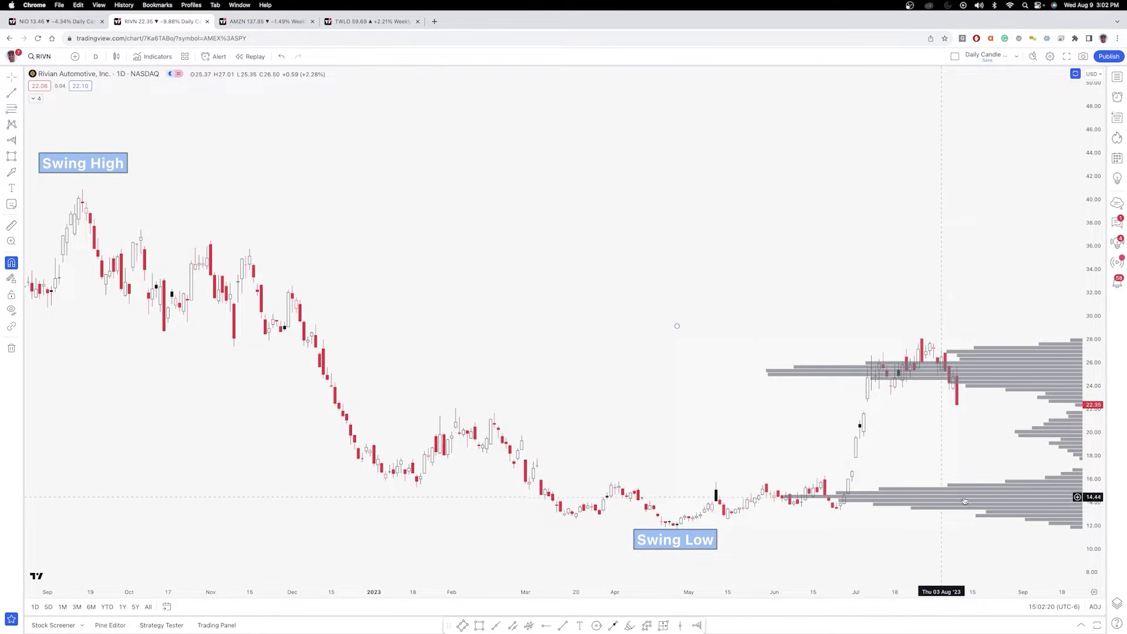
pyautogui.rightClick(1089, 425)
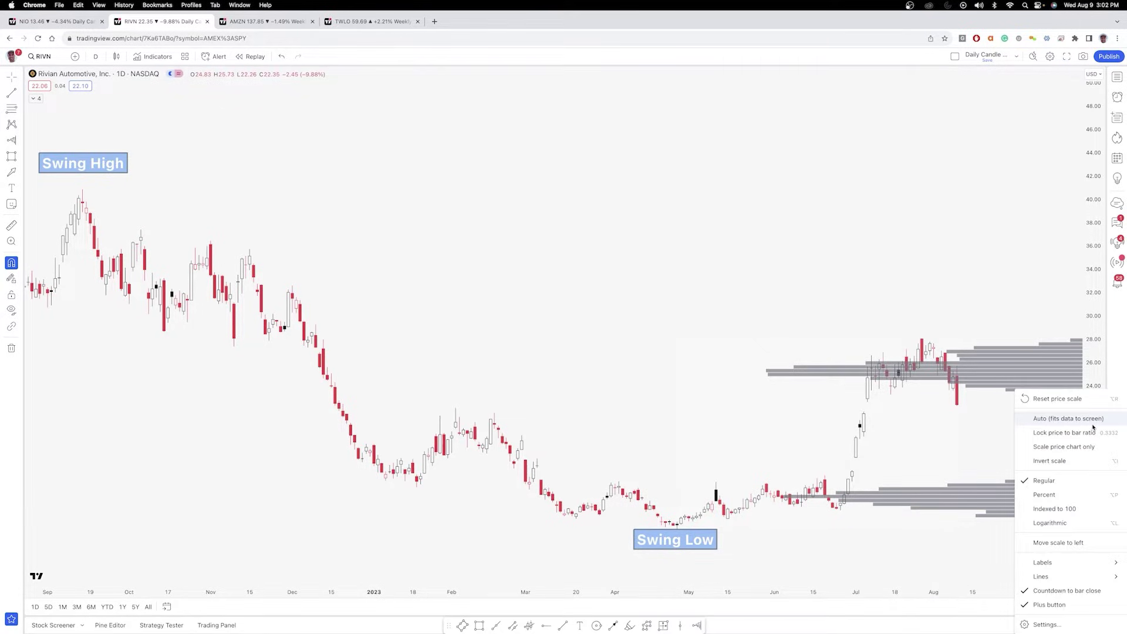
pyautogui.click(1037, 523)
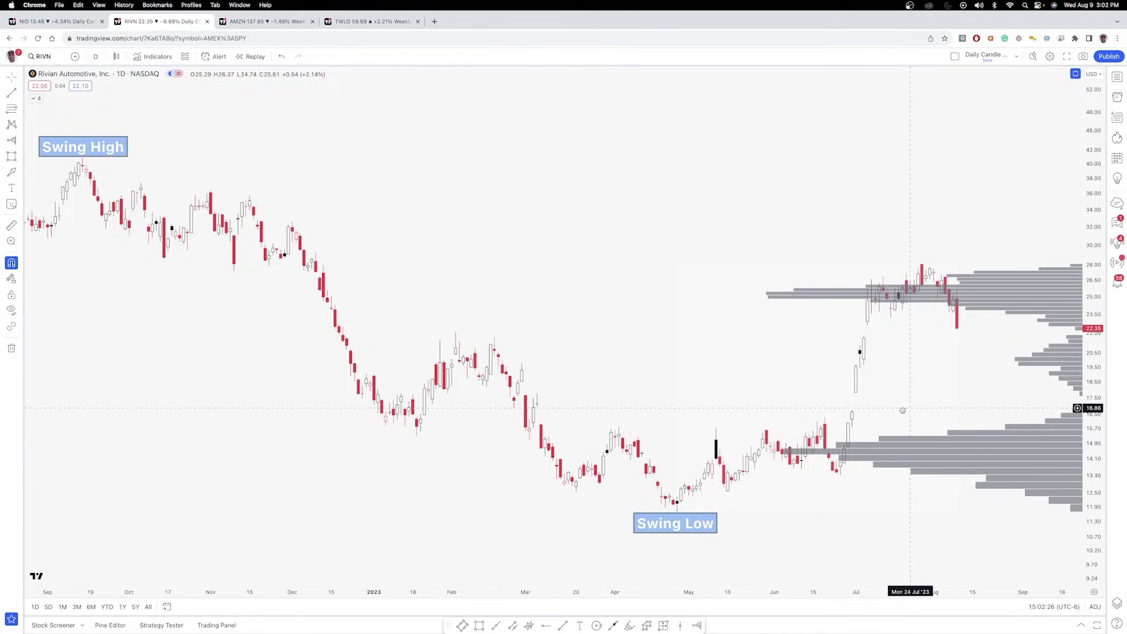
# Set the volume profile's Histogram Box colour to blue
pyautogui.moveTo(909, 410); pyautogui.dragTo(901, 409)
pyautogui.scroll(-3, 900, 409)
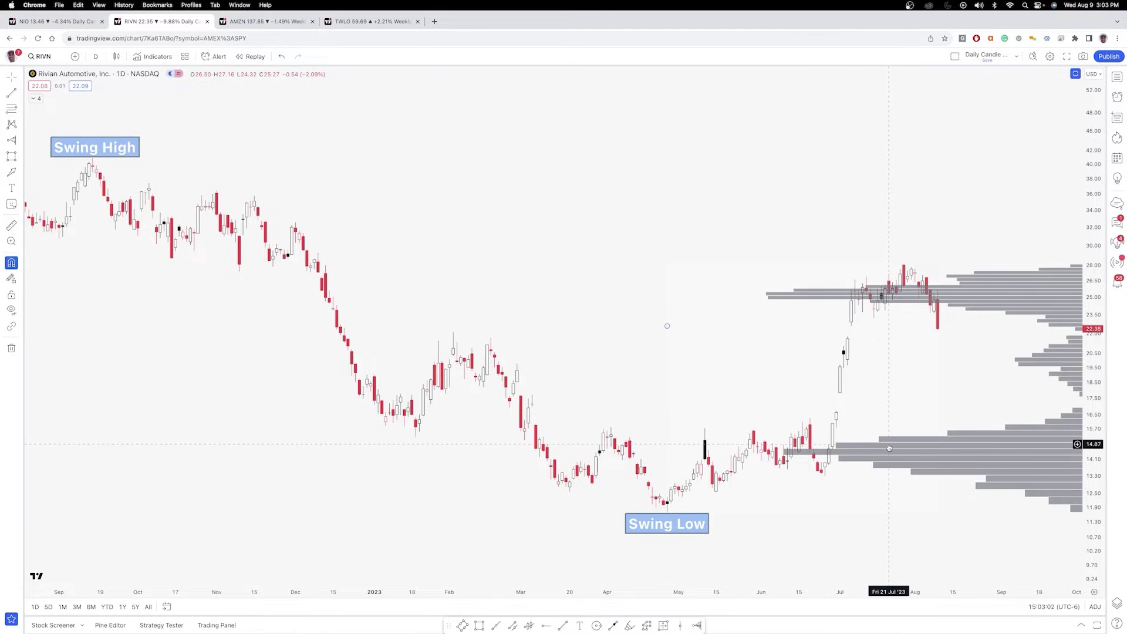
pyautogui.doubleClick(667, 325)
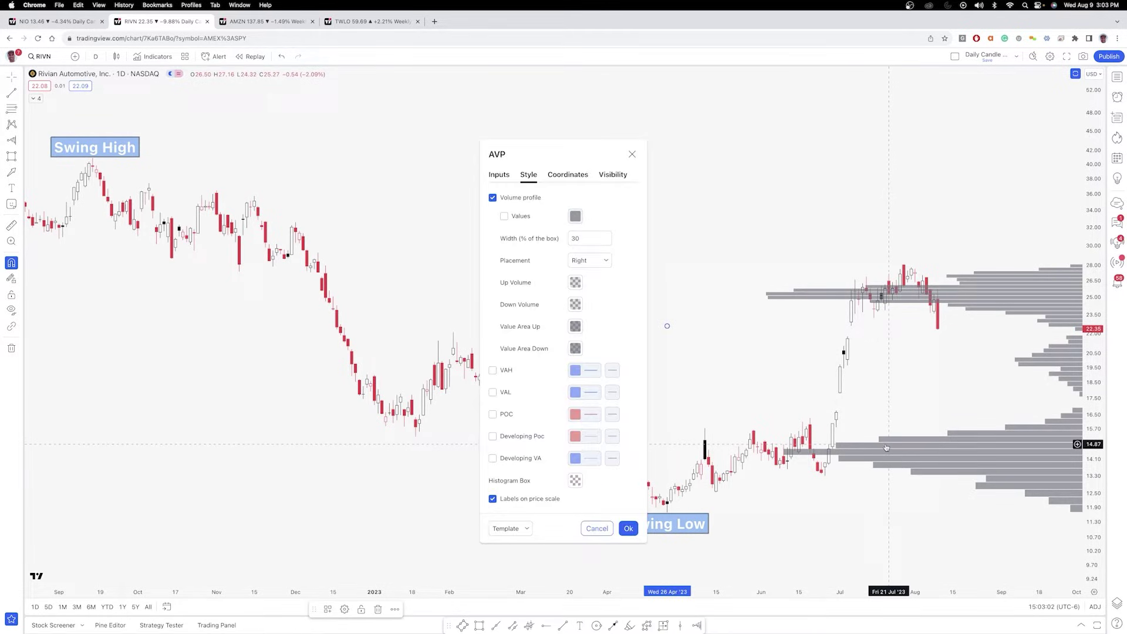
pyautogui.click(575, 480)
pyautogui.click(637, 508)
pyautogui.click(813, 544)
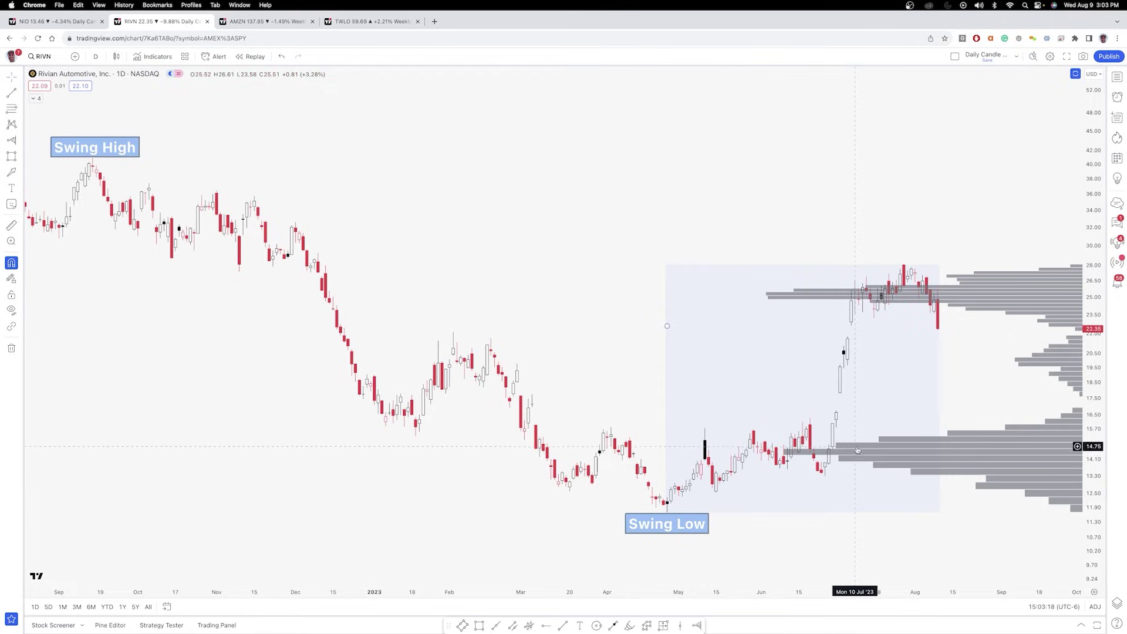
# Set the volume profile's Histogram Box colour to white and close its settings
pyautogui.doubleClick(944, 451)
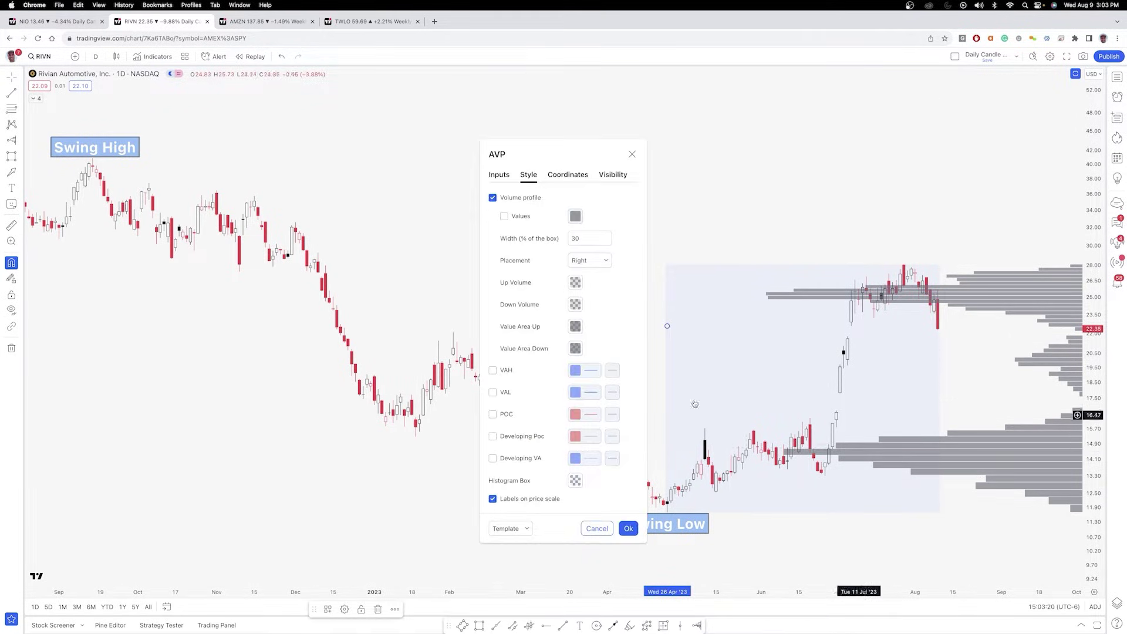
pyautogui.click(574, 480)
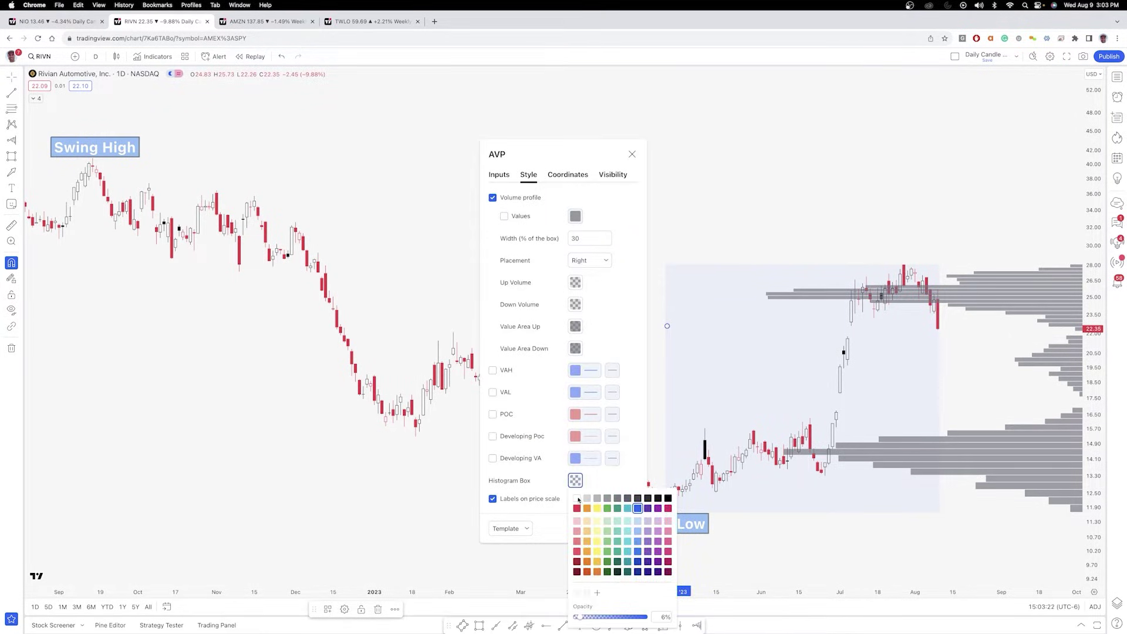
pyautogui.click(576, 499)
pyautogui.click(597, 482)
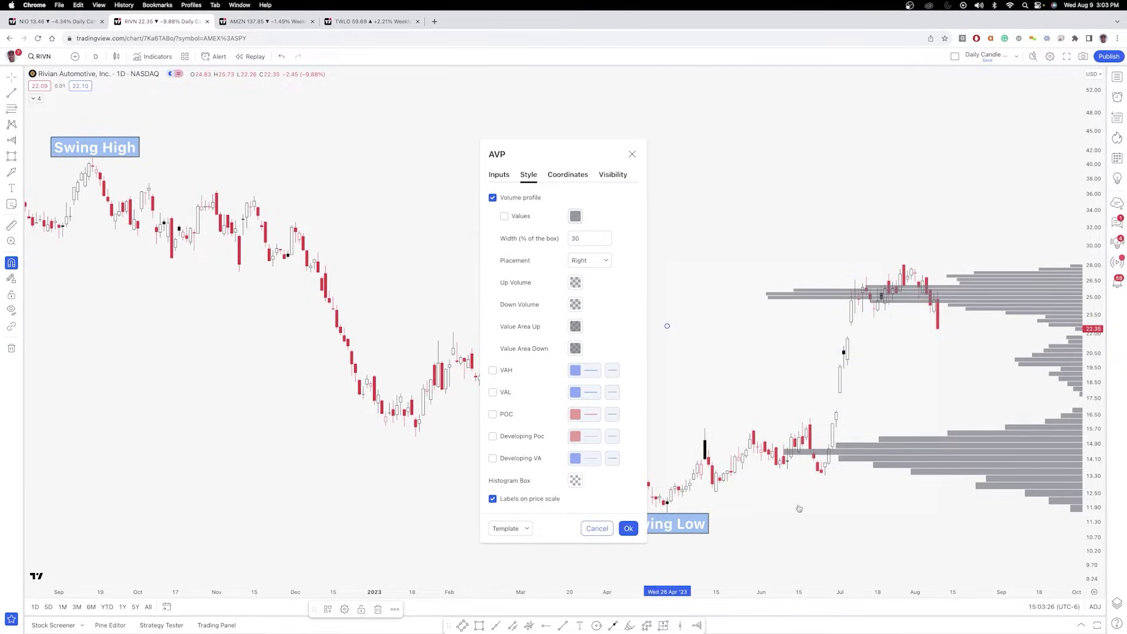
pyautogui.press('Escape')
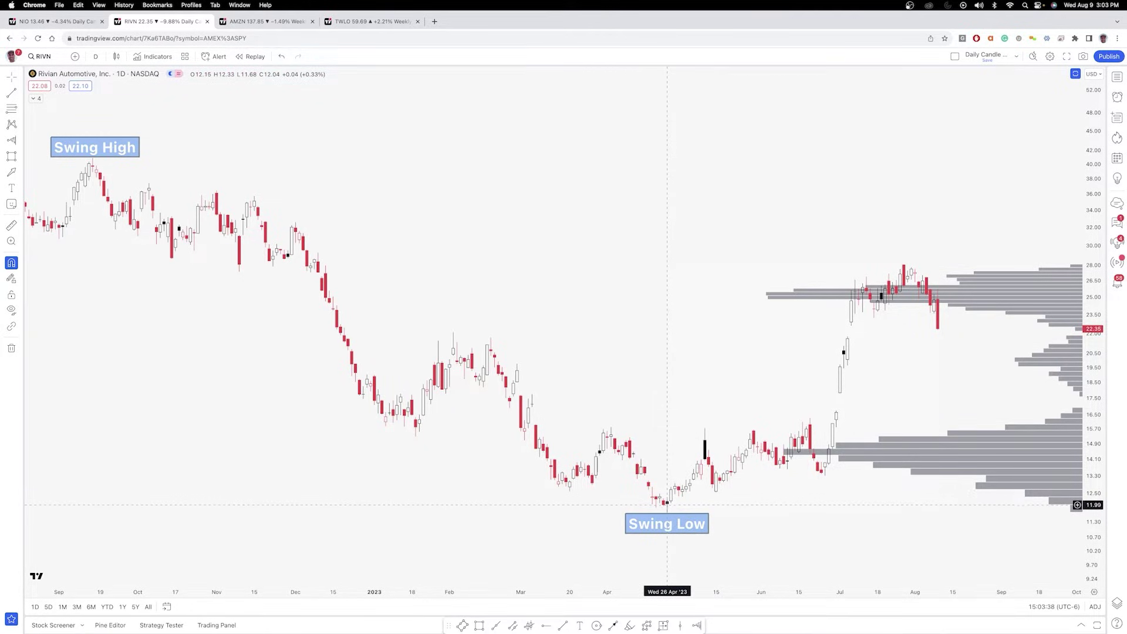
# Draw a rectangle on the RIVN chart, stretch it from the April 2023 swing low to the July 2023 high, and remove it
pyautogui.click(480, 626)
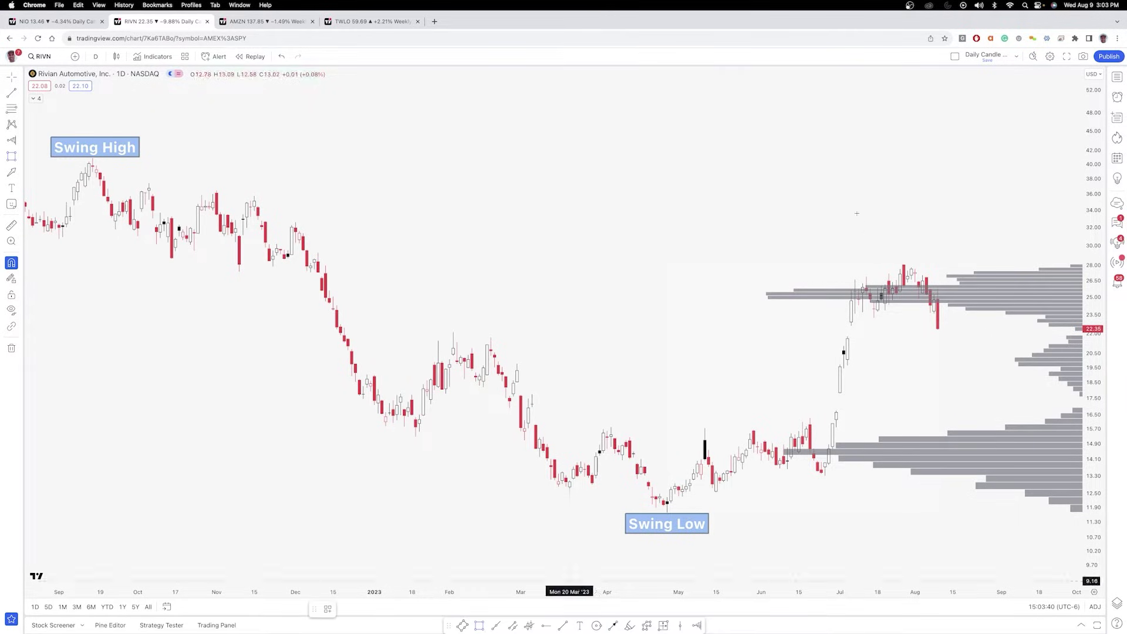
pyautogui.moveTo(818, 160)
pyautogui.mouseDown()
pyautogui.moveTo(892, 234)
pyautogui.moveTo(1009, 253)
pyautogui.mouseUp()
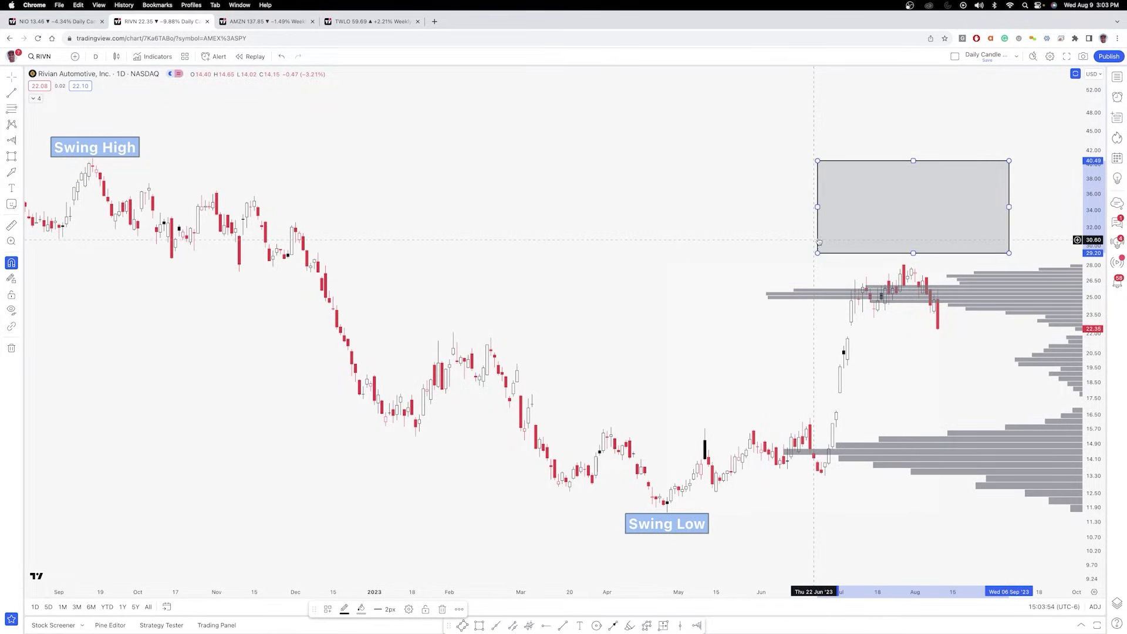
pyautogui.moveTo(819, 241)
pyautogui.mouseDown()
pyautogui.moveTo(728, 454)
pyautogui.moveTo(664, 501)
pyautogui.mouseUp()
pyautogui.moveTo(858, 419); pyautogui.dragTo(904, 265)
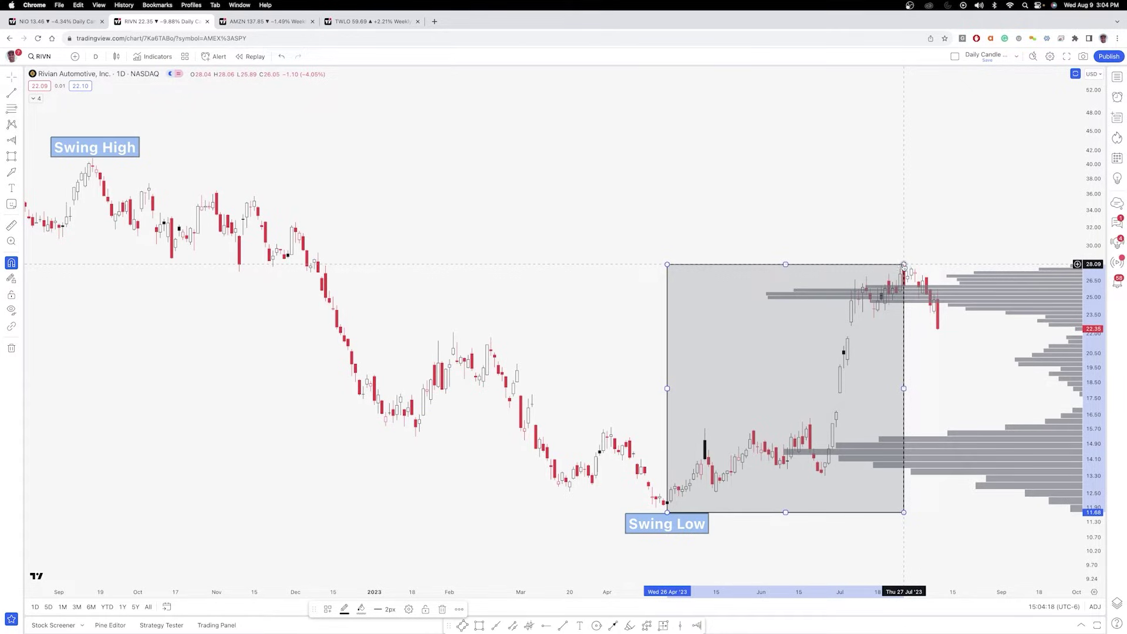
pyautogui.press('Escape')
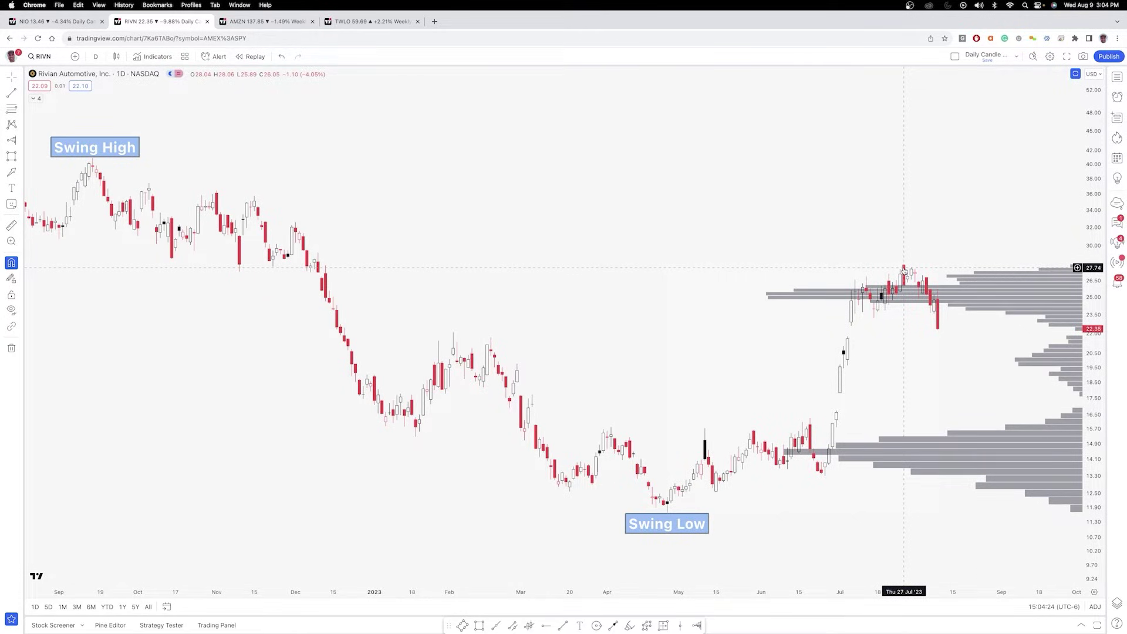
# Delete the volume profile anchored at the swing low and place an Anchored Volume Profile at the September 2022 swing high
pyautogui.click(946, 448)
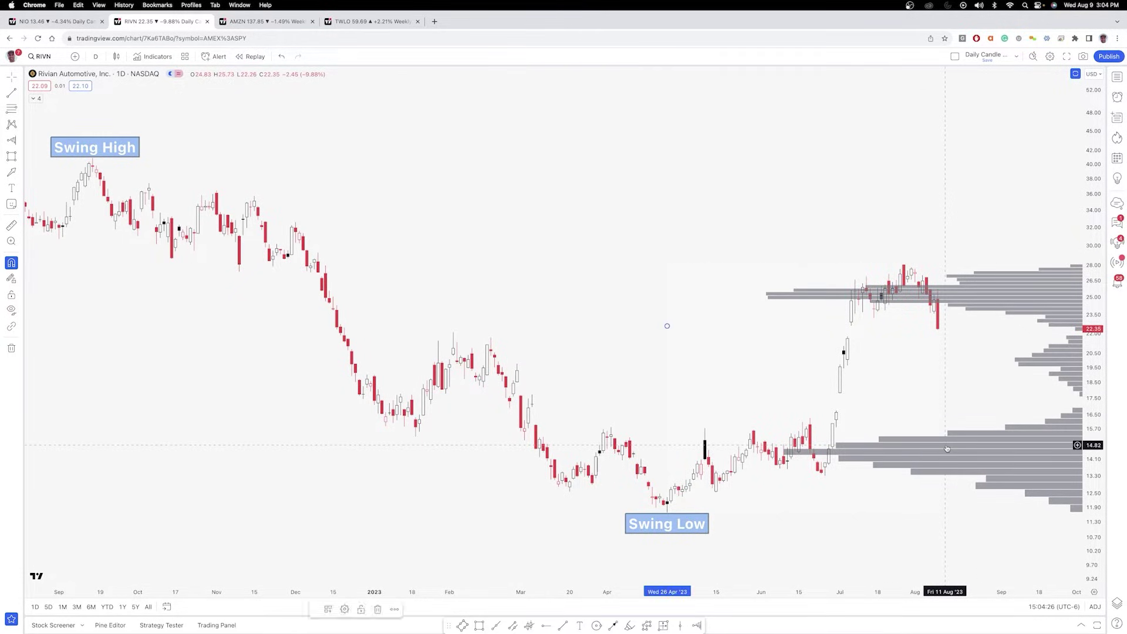
pyautogui.press('Delete')
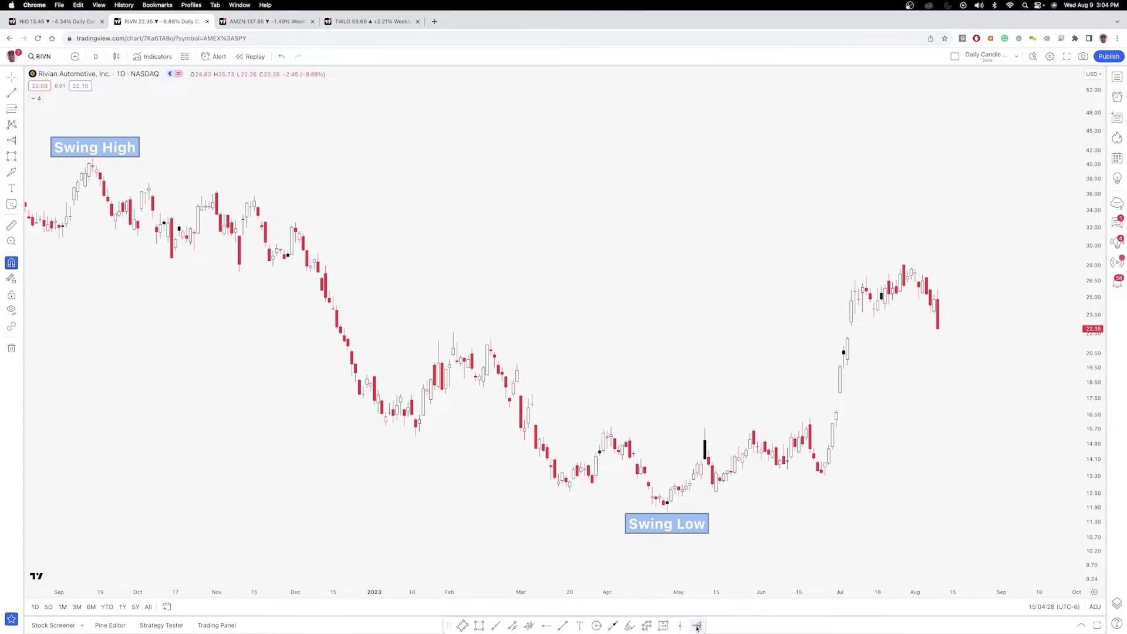
pyautogui.click(20, 142)
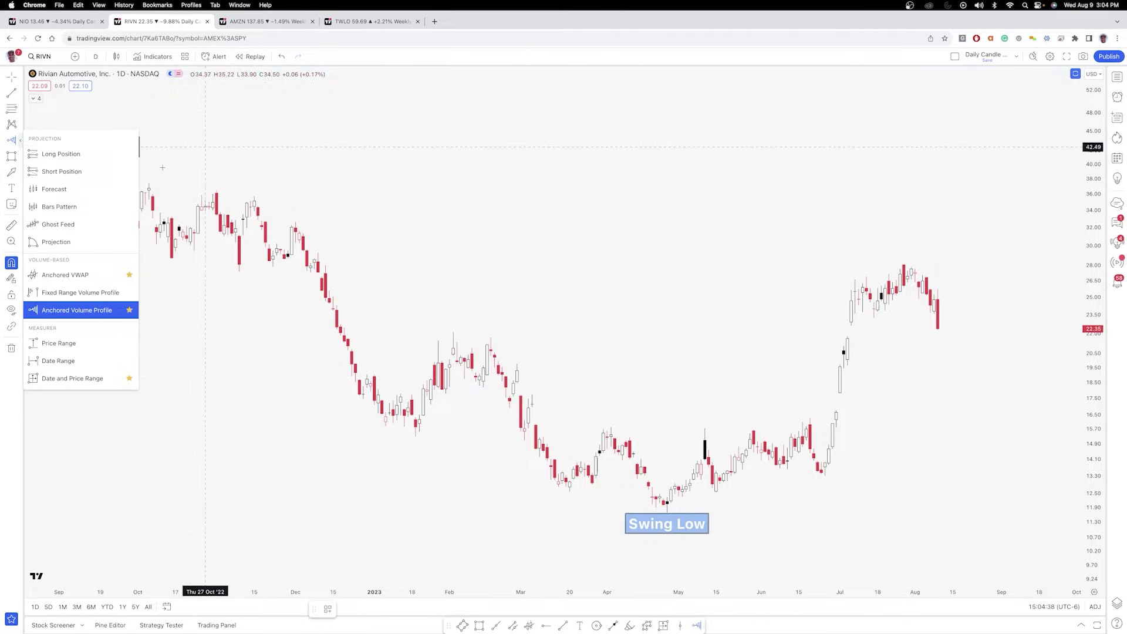
pyautogui.click(143, 247)
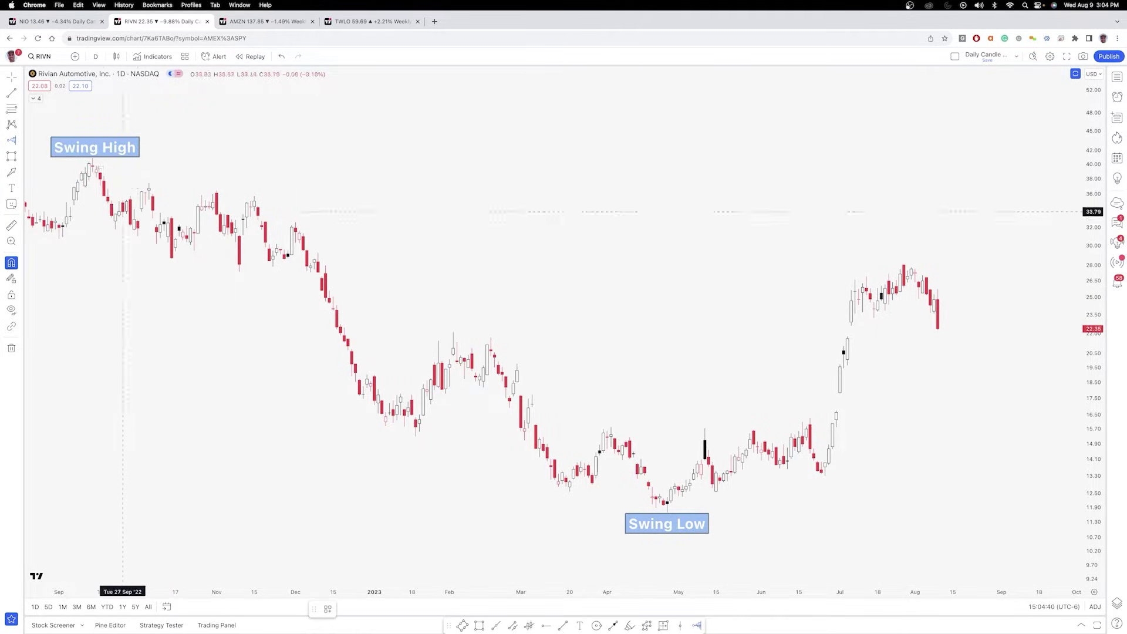
pyautogui.click(92, 166)
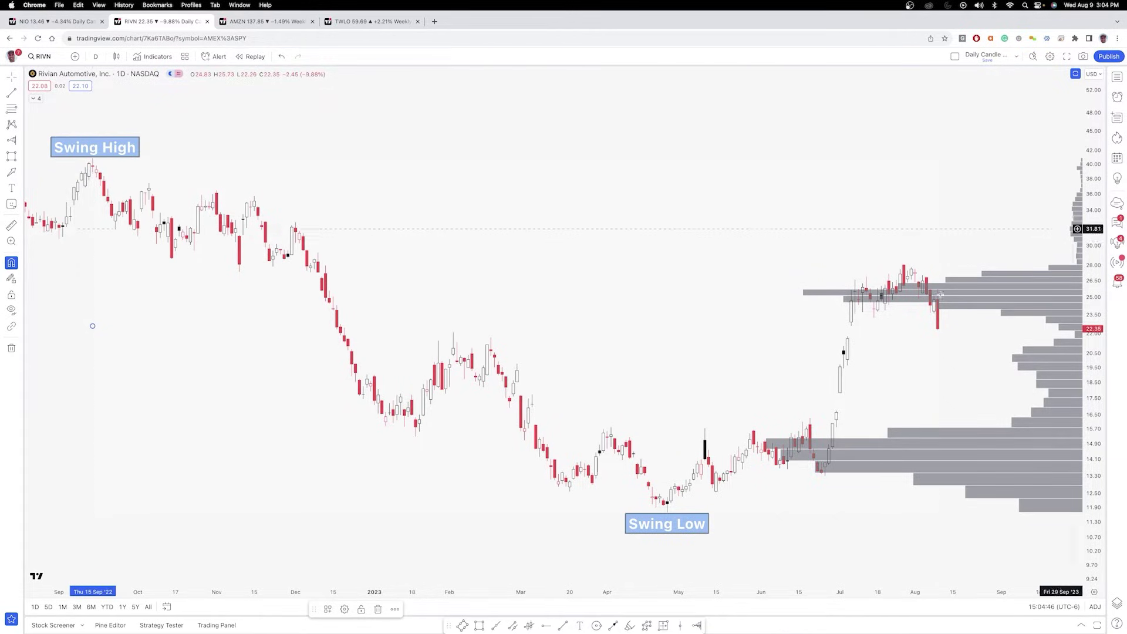
# Draw a large circle above the July and August 2023 candles, shift it closer to the price, and delete it
pyautogui.click(596, 626)
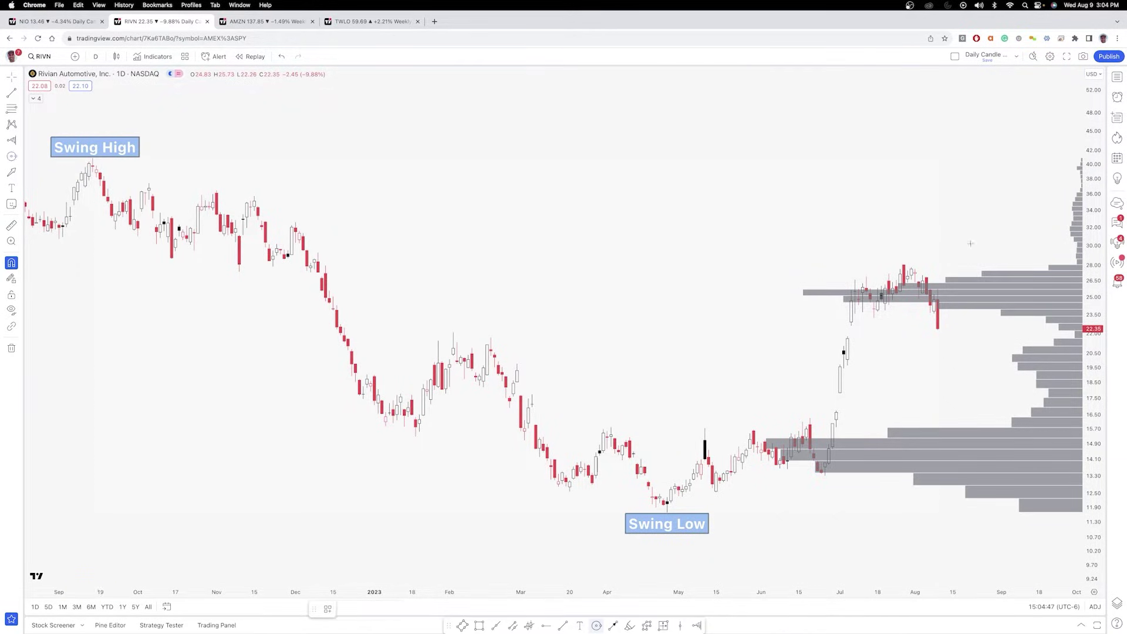
pyautogui.click(926, 182)
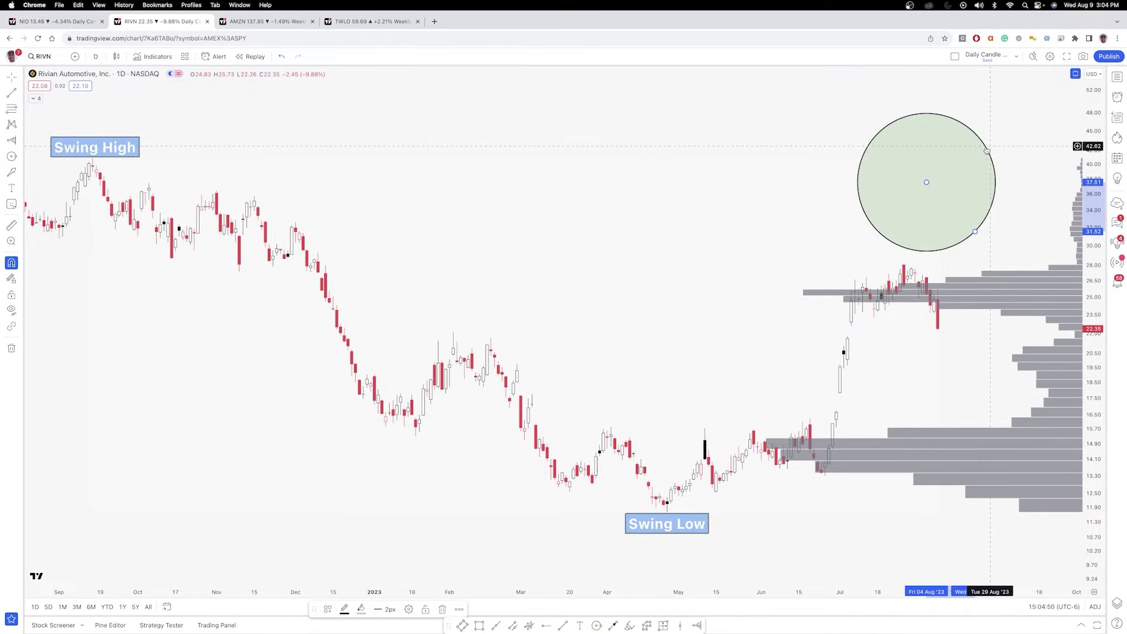
pyautogui.click(987, 170)
pyautogui.moveTo(987, 170)
pyautogui.mouseDown()
pyautogui.moveTo(911, 180)
pyautogui.moveTo(1041, 175)
pyautogui.moveTo(970, 160)
pyautogui.mouseUp()
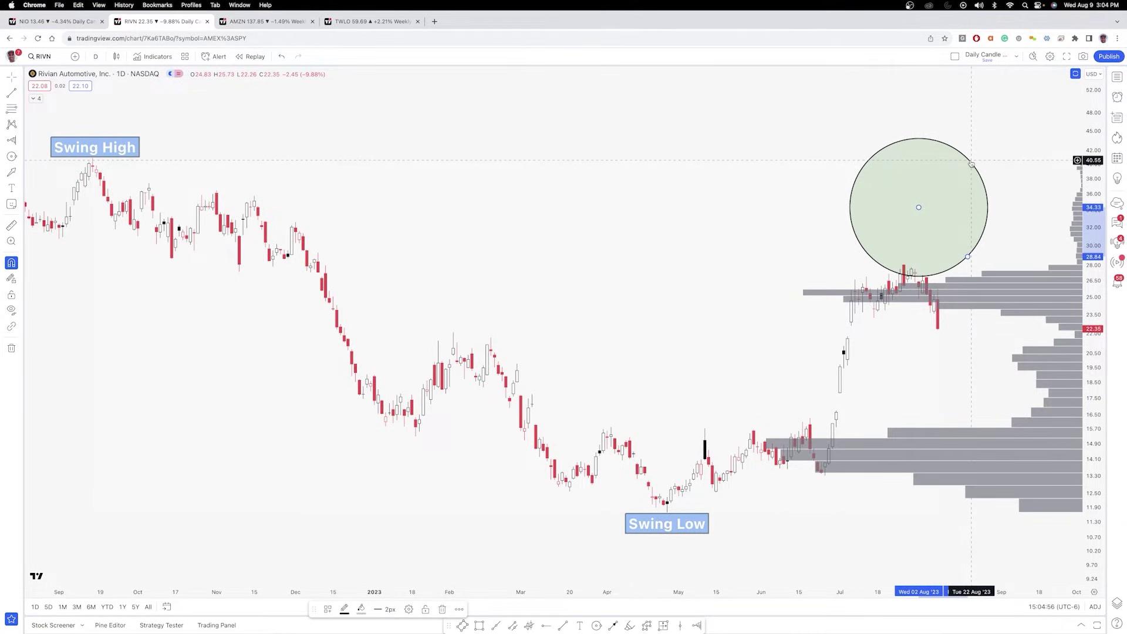
pyautogui.press('Delete')
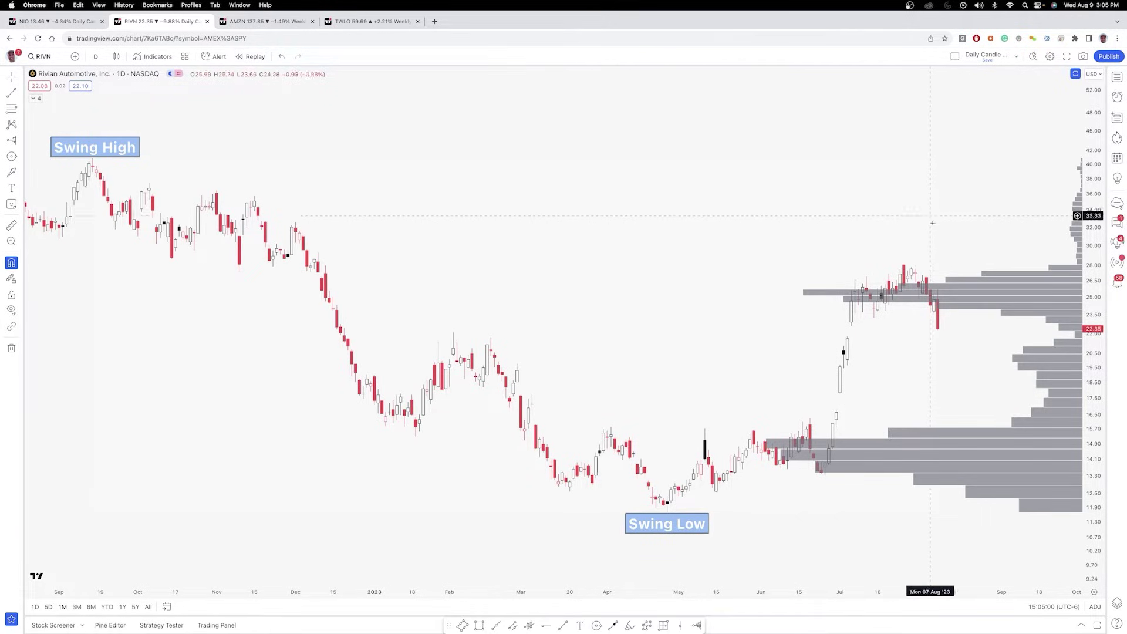
# Draw a small circle below the recent candles, move it beside the latest candle at the low-volume gap, and delete it
pyautogui.hscroll(2, 874, 222)
pyautogui.scroll(-2, 871, 223)
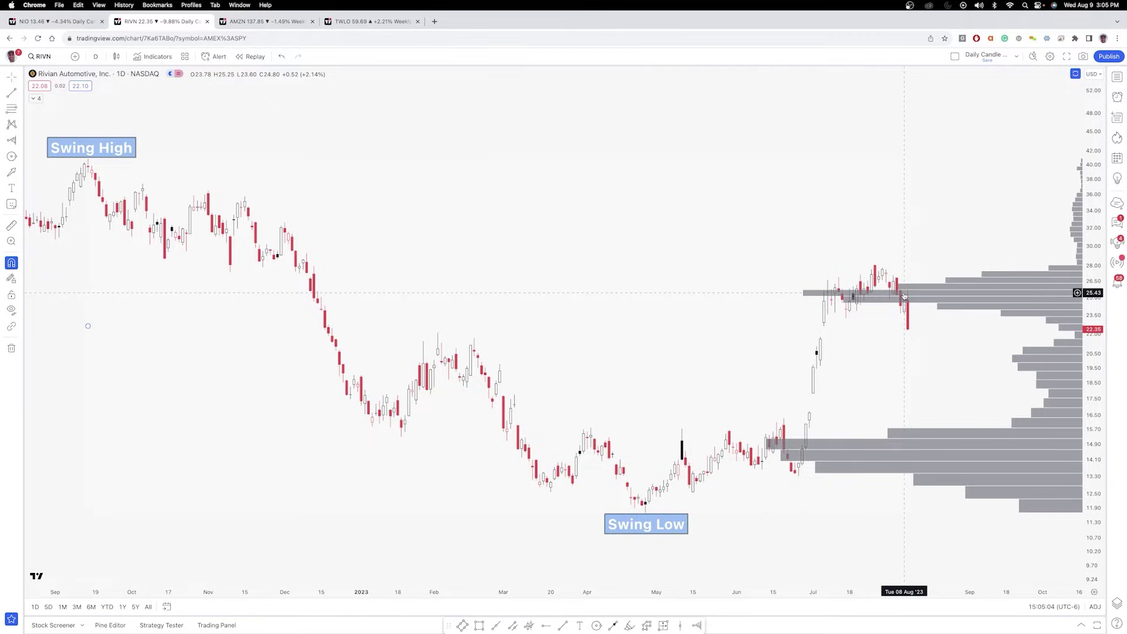
pyautogui.hscroll(1, 904, 287)
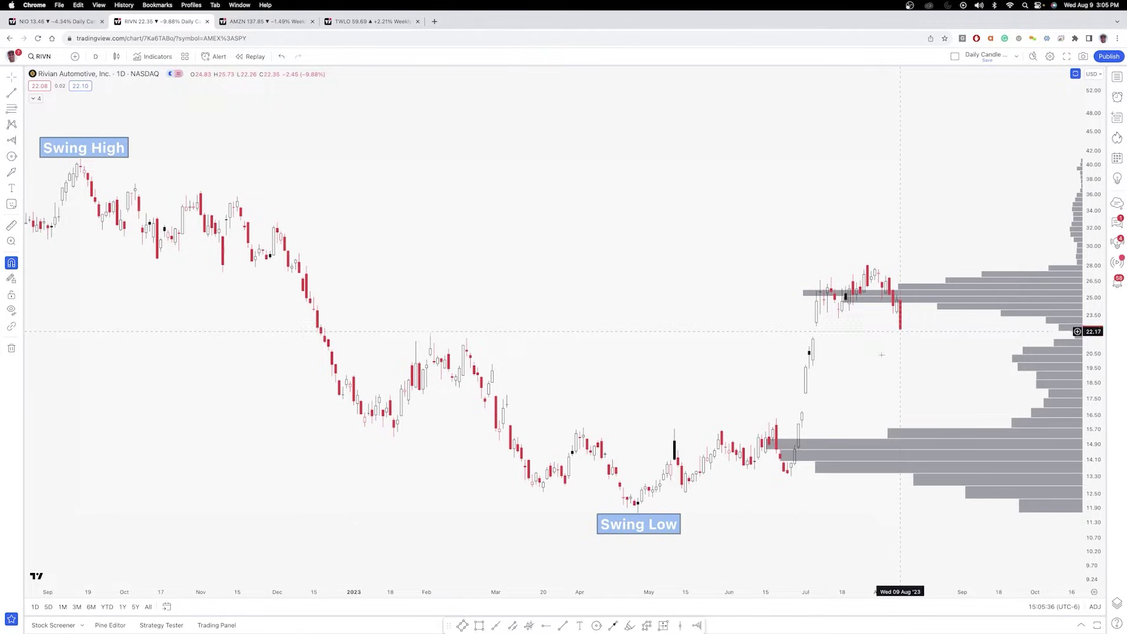
pyautogui.click(848, 371)
pyautogui.click(864, 385)
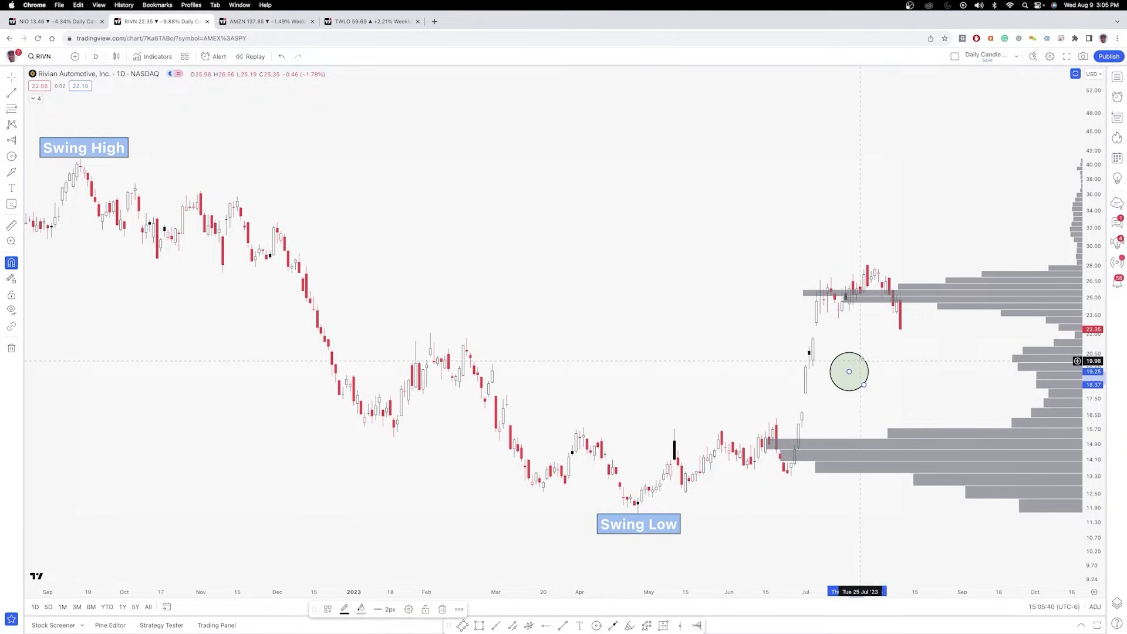
pyautogui.moveTo(863, 354)
pyautogui.mouseDown()
pyautogui.moveTo(860, 336)
pyautogui.moveTo(893, 312)
pyautogui.moveTo(923, 322)
pyautogui.mouseUp()
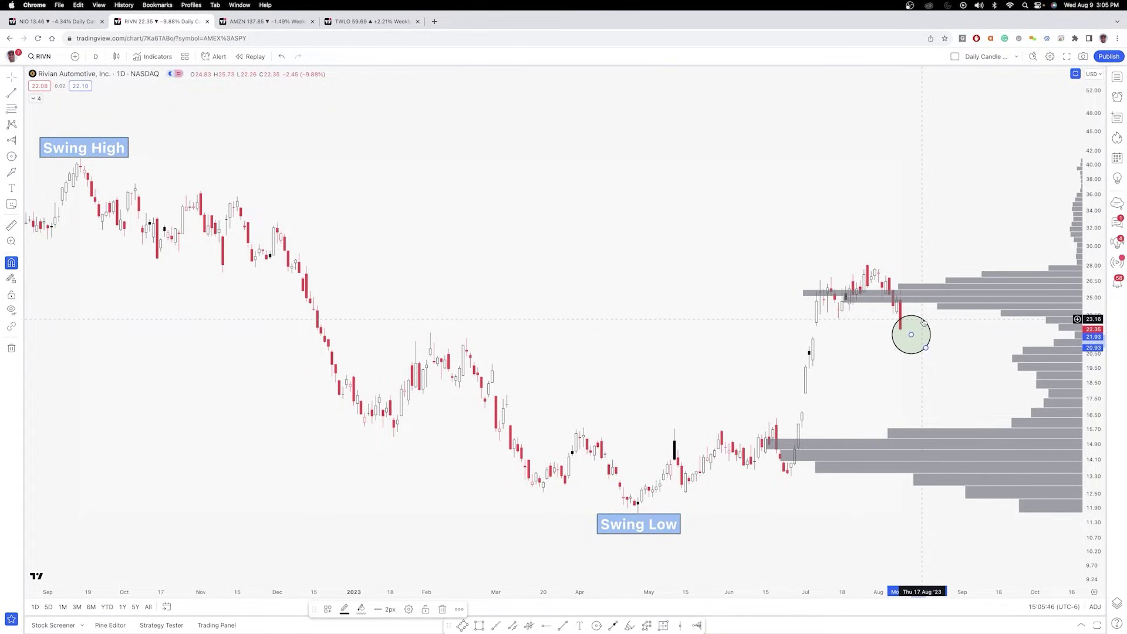
pyautogui.press('Delete')
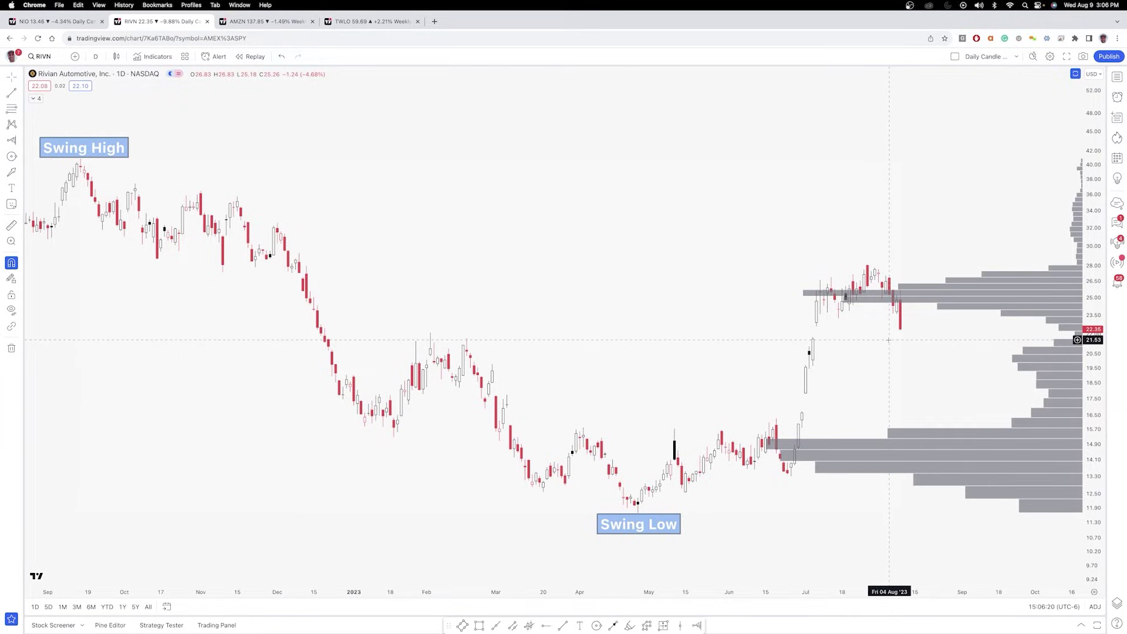
# Compare the volume profiles on the AMZN, TWLO and RIVN charts, and examine the Breakeven Demand area on the AMZN weekly chart
pyautogui.hotkey('ctrl', 'Tab')
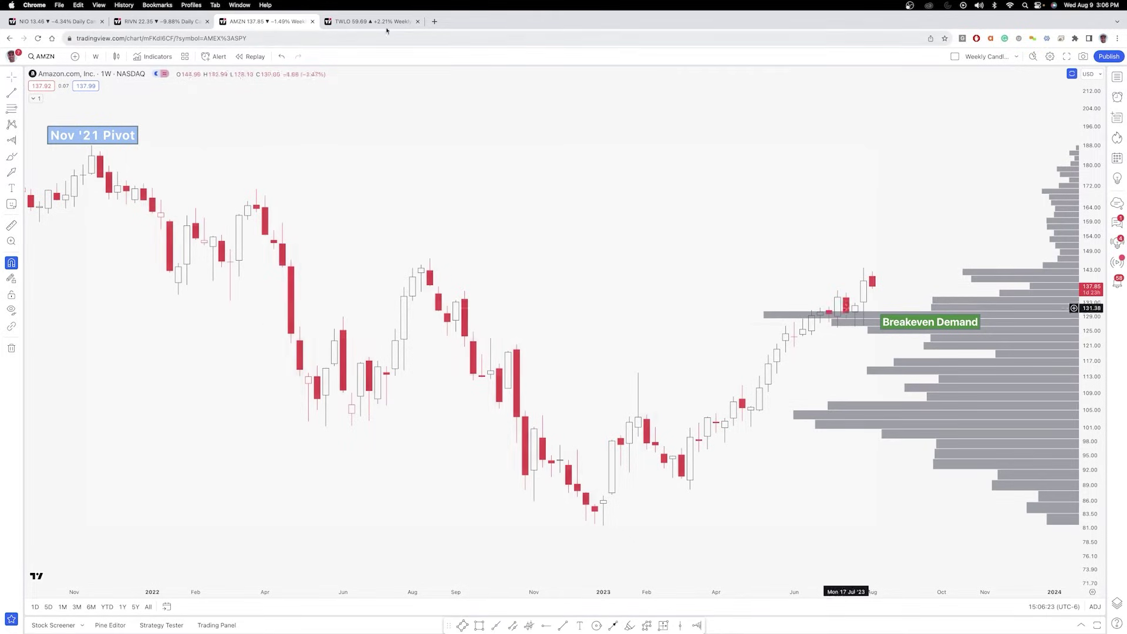
pyautogui.click(360, 22)
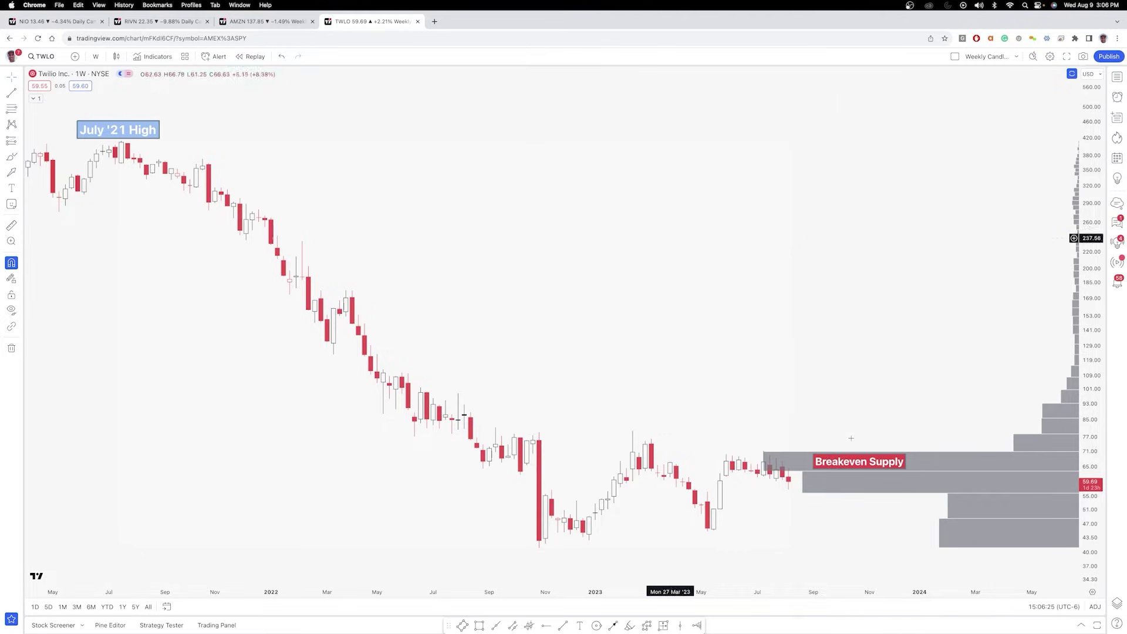
pyautogui.click(176, 21)
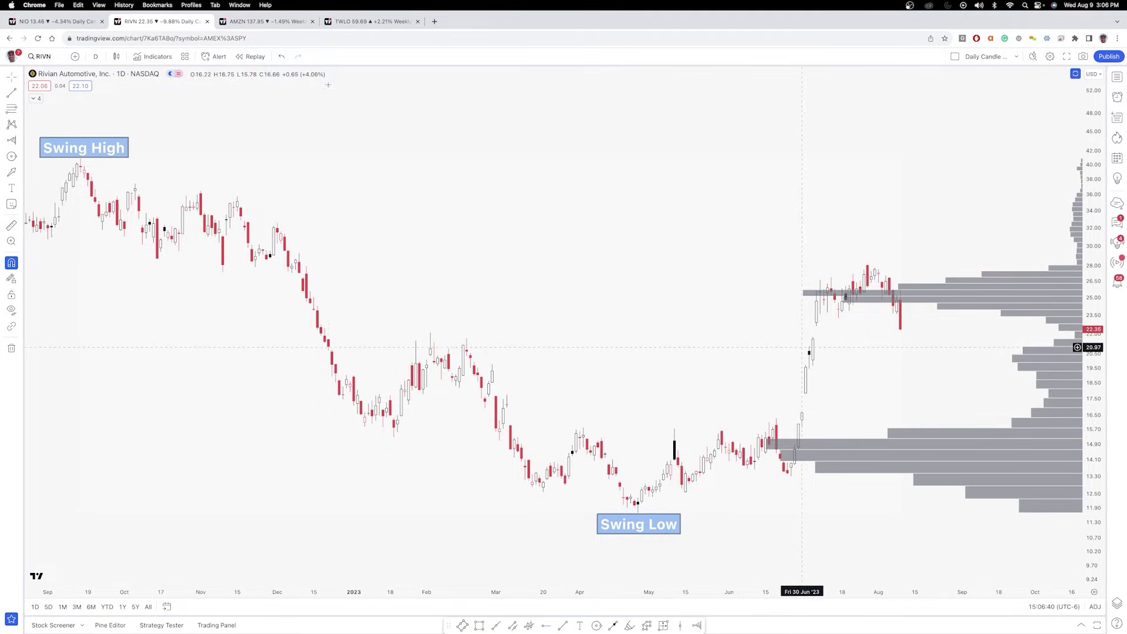
pyautogui.hotkey('ctrl', 'Tab')
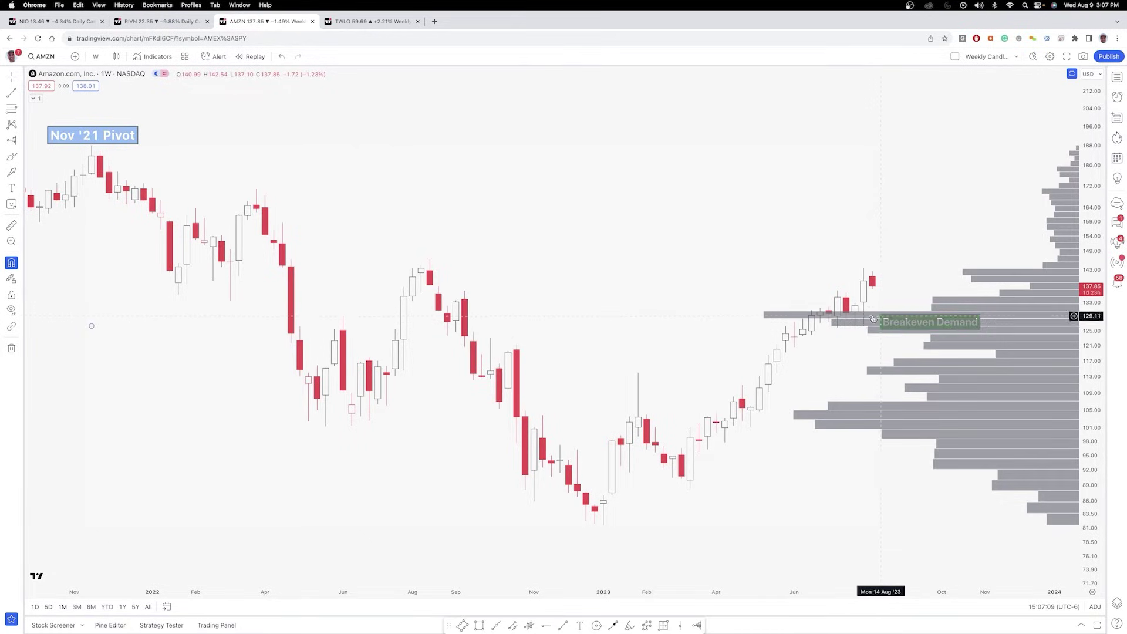
pyautogui.click(893, 324)
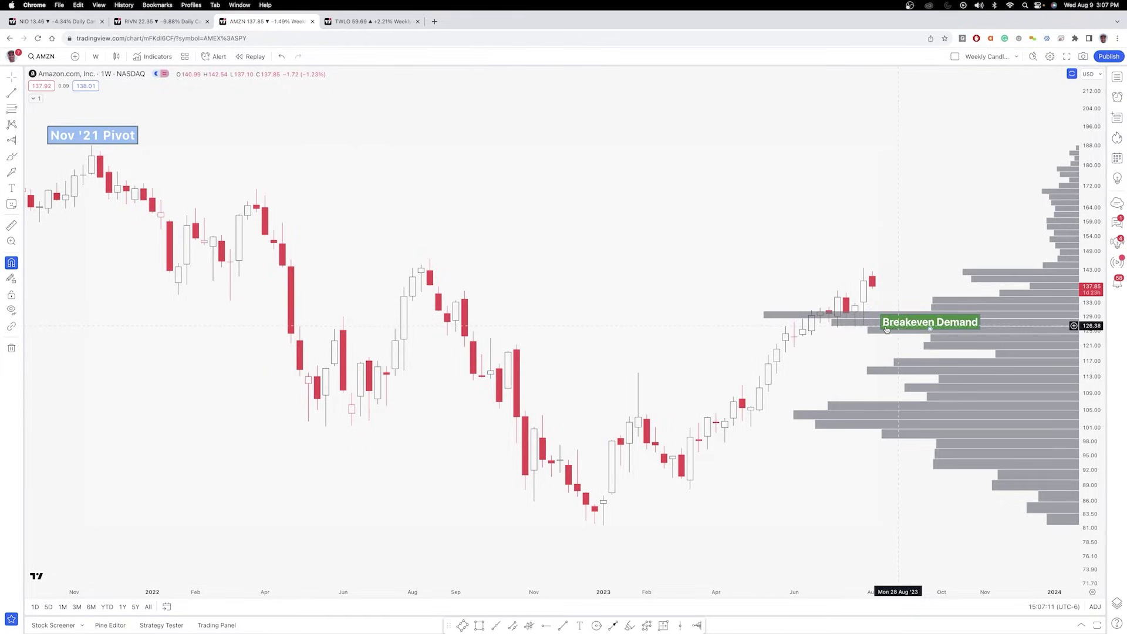
pyautogui.click(873, 324)
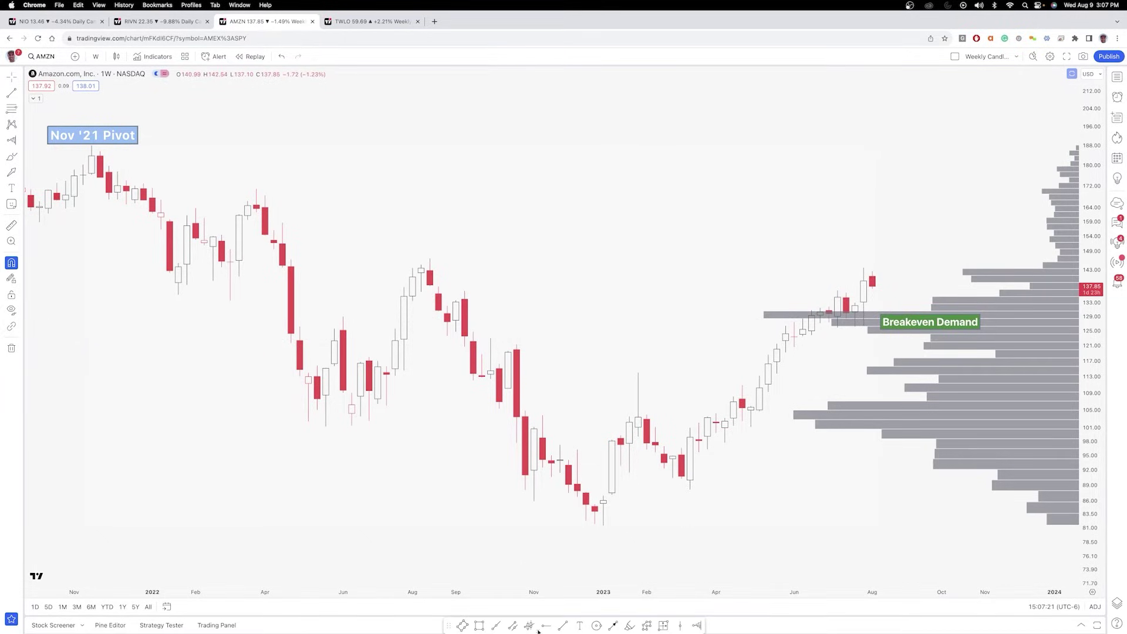
# Draw a freehand stroke on AMZN from the September 2022 candles down to the January 2023 low and up to the Breakeven Demand zone
pyautogui.click(630, 626)
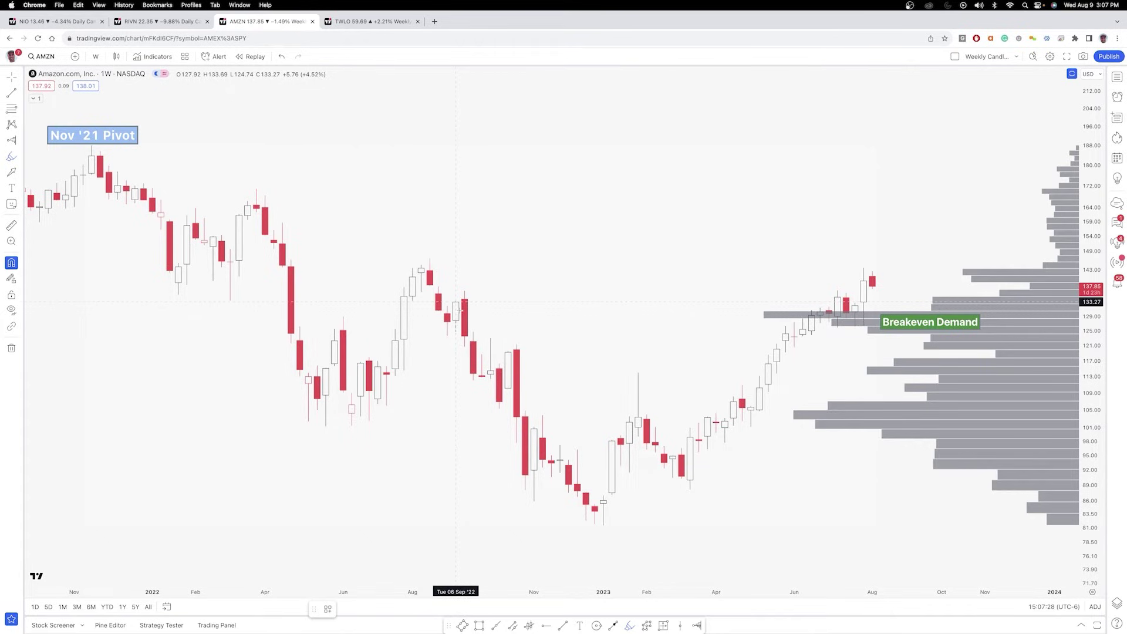
pyautogui.click(455, 301)
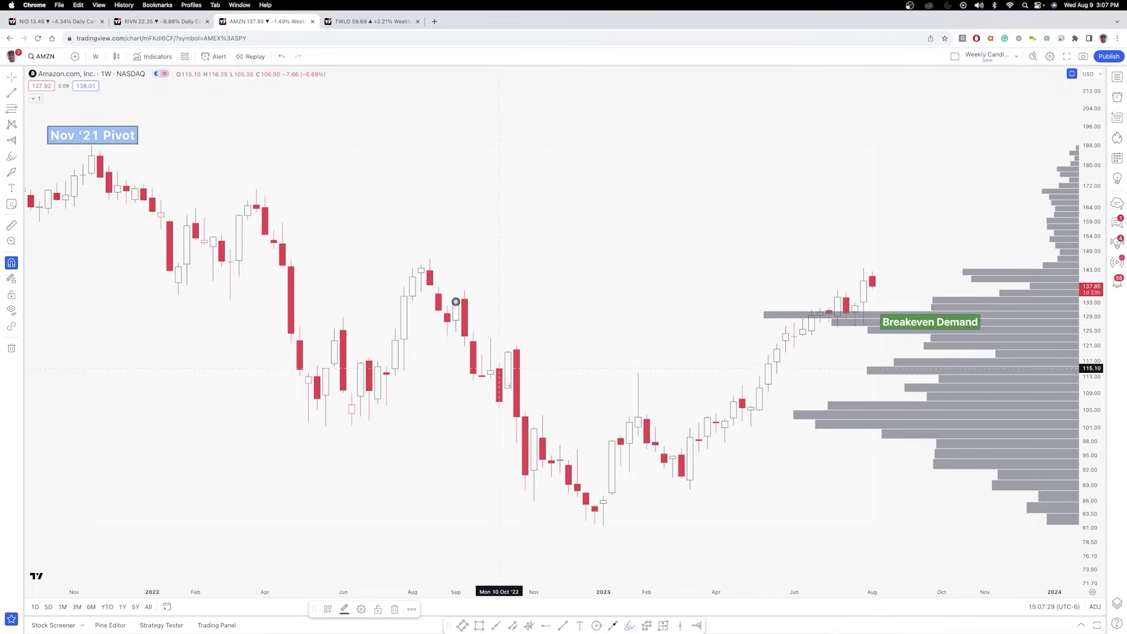
pyautogui.click(630, 627)
pyautogui.moveTo(455, 301)
pyautogui.mouseDown()
pyautogui.moveTo(613, 527)
pyautogui.moveTo(688, 442)
pyautogui.moveTo(754, 390)
pyautogui.moveTo(799, 319)
pyautogui.moveTo(821, 318)
pyautogui.mouseUp()
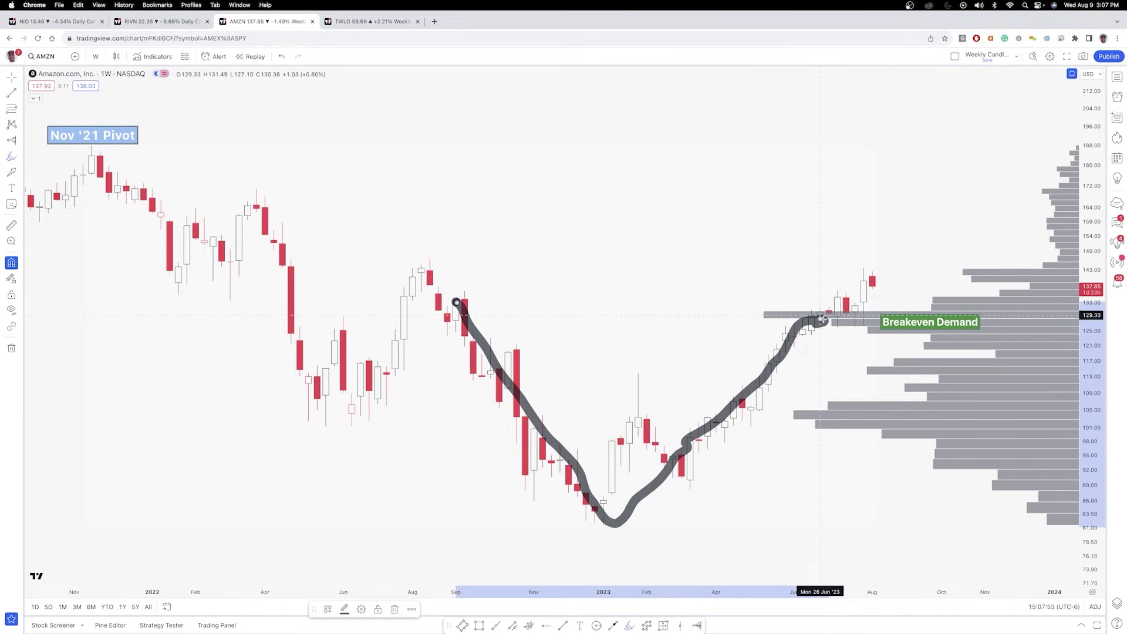
# Draw a second freehand stroke rising from the July 2023 candles and falling back to the Breakeven Demand zone, and delete it
pyautogui.click(819, 322)
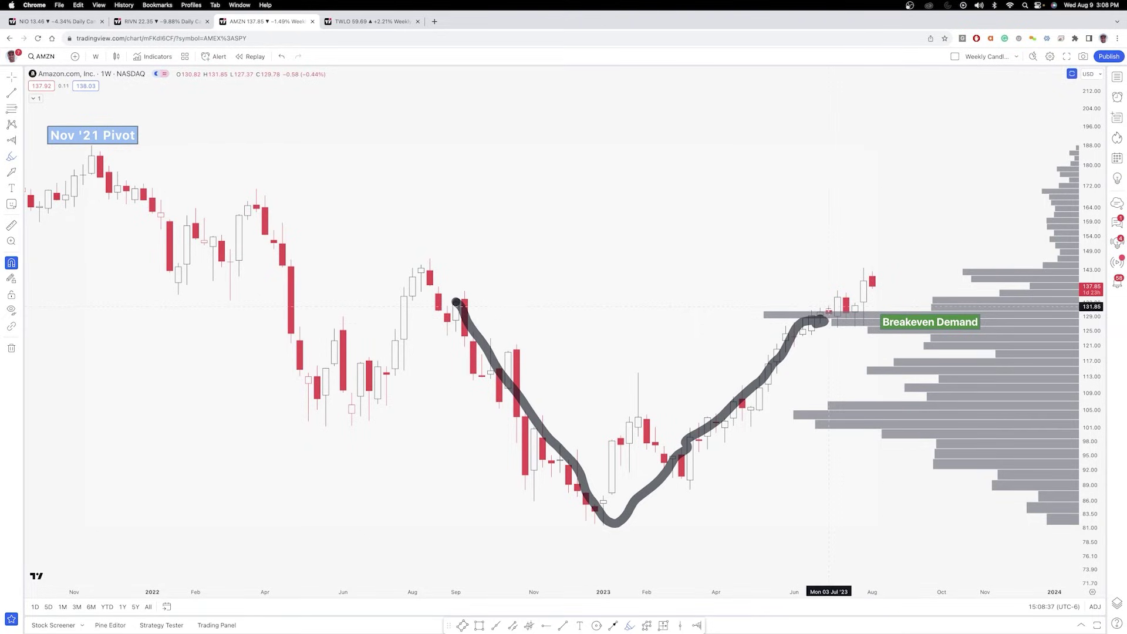
pyautogui.moveTo(828, 308); pyautogui.dragTo(855, 270)
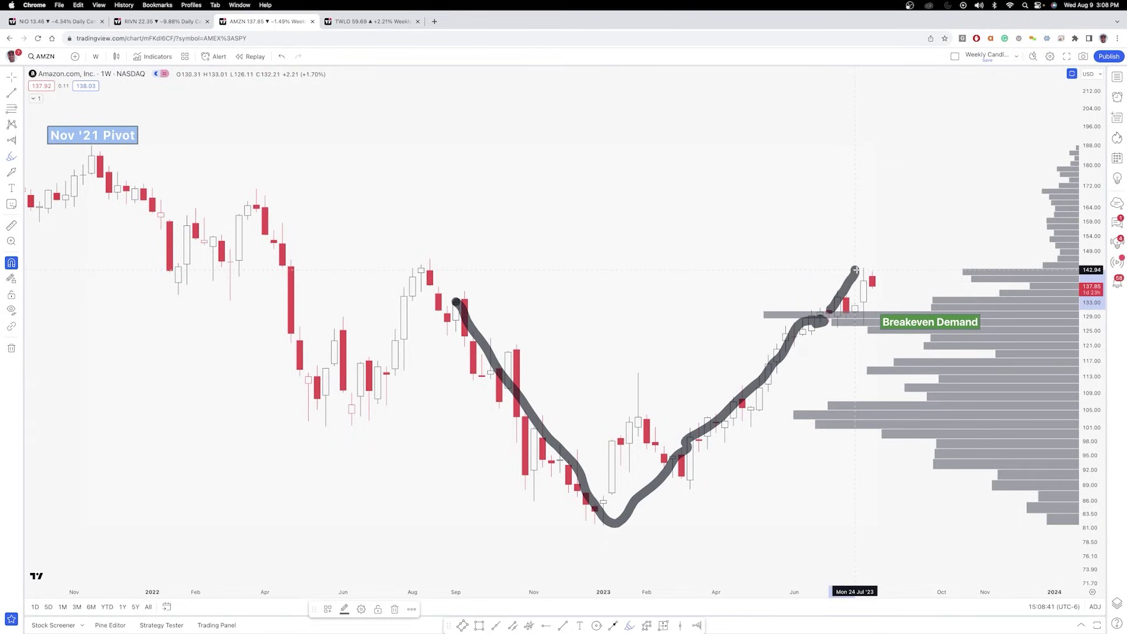
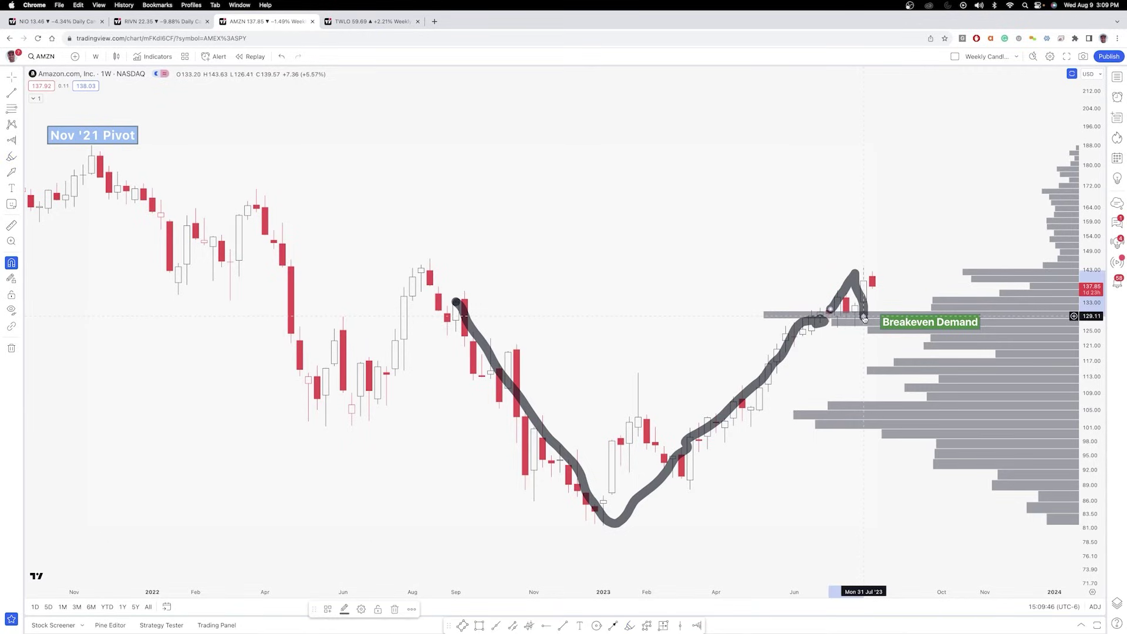
pyautogui.press('Delete')
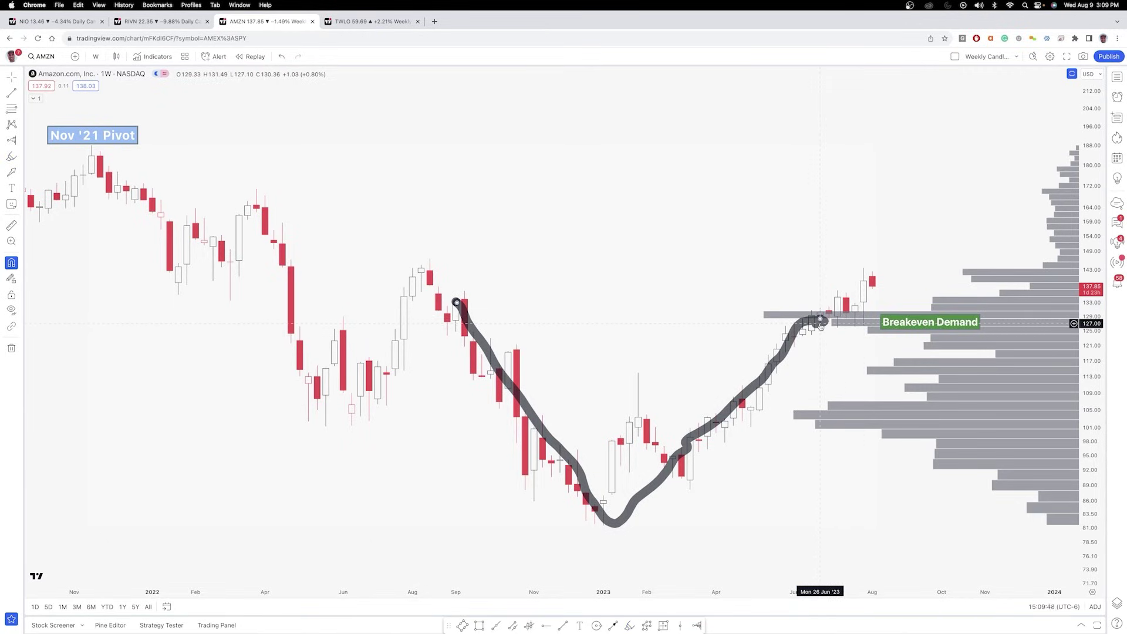
# Delete the freehand stroke and its leftover dot at the September 2022 candles from the AMZN chart
pyautogui.press('Delete')
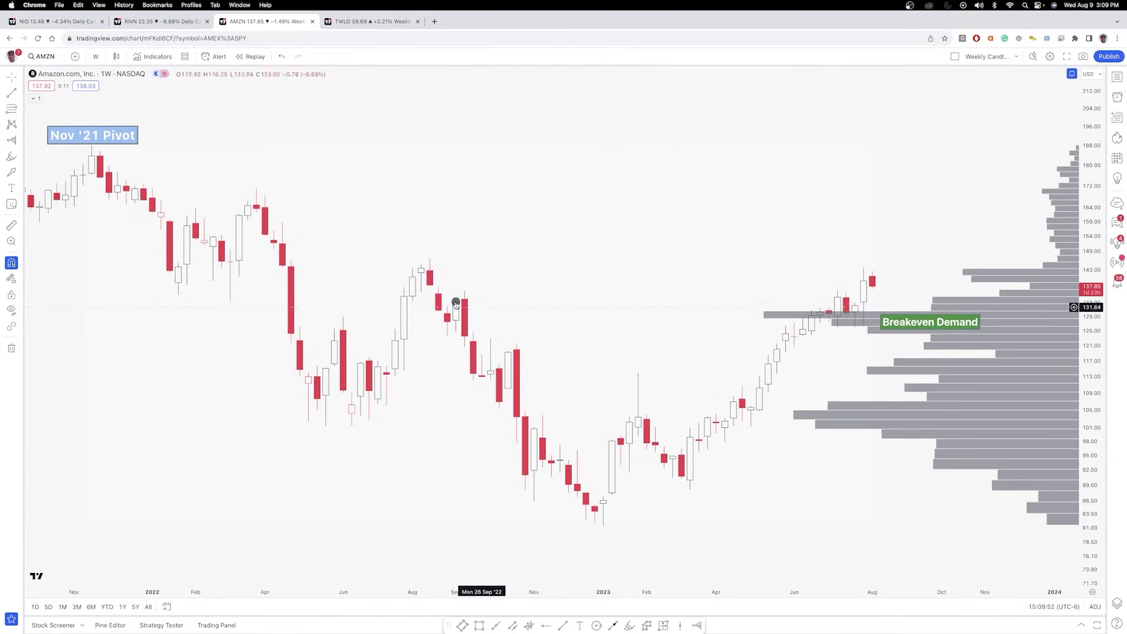
pyautogui.click(456, 302)
pyautogui.press('Delete')
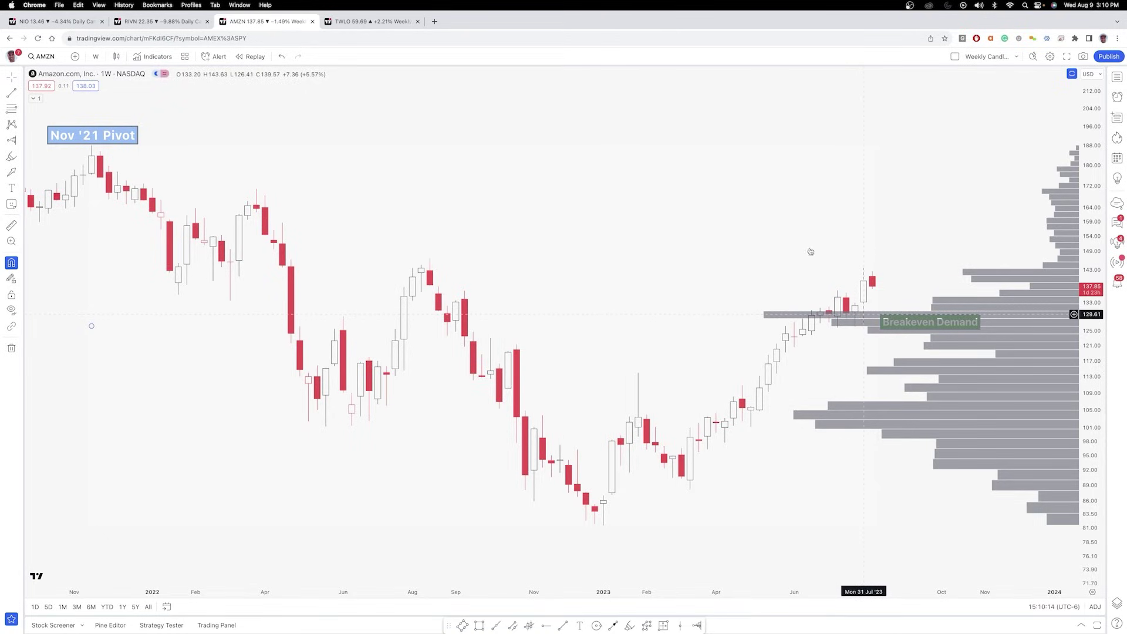
# On the TWLO weekly chart, draw a freehand stroke from the February 2023 candles down to the May low and up to the Breakeven Supply zone
pyautogui.click(339, 22)
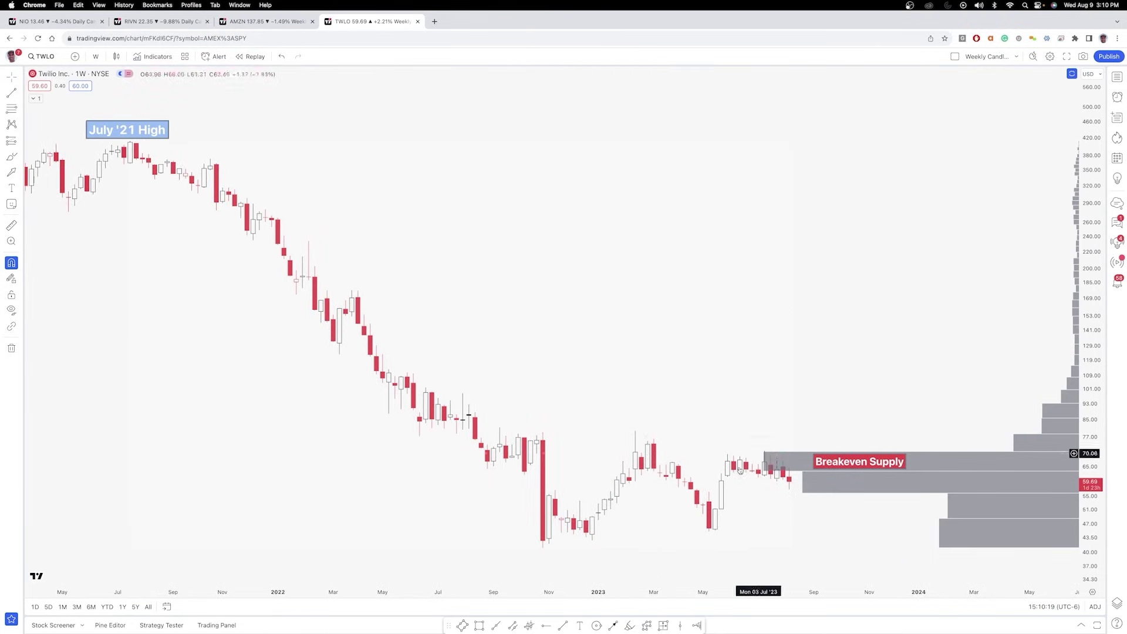
pyautogui.click(633, 625)
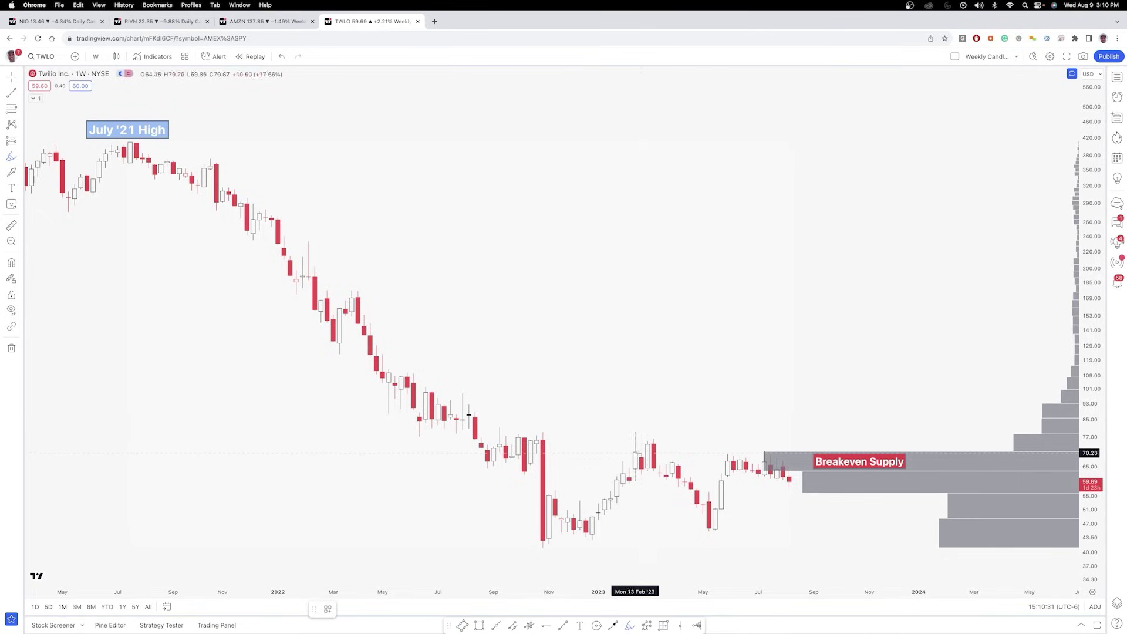
pyautogui.moveTo(635, 452)
pyautogui.mouseDown()
pyautogui.moveTo(709, 531)
pyautogui.moveTo(746, 462)
pyautogui.moveTo(764, 459)
pyautogui.mouseUp()
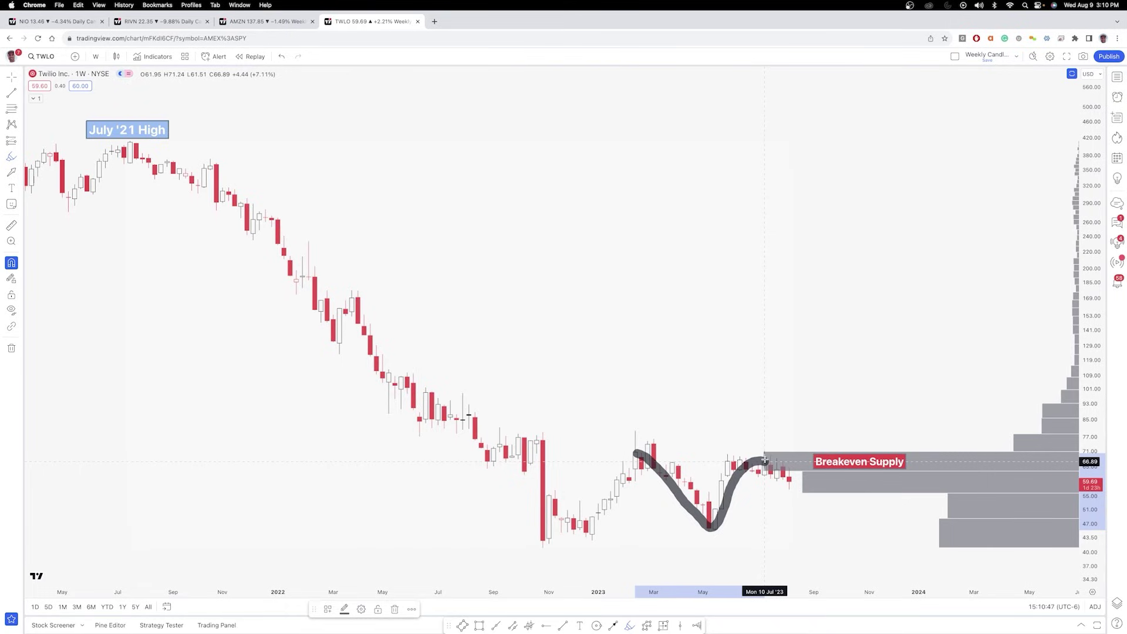
pyautogui.click(751, 463)
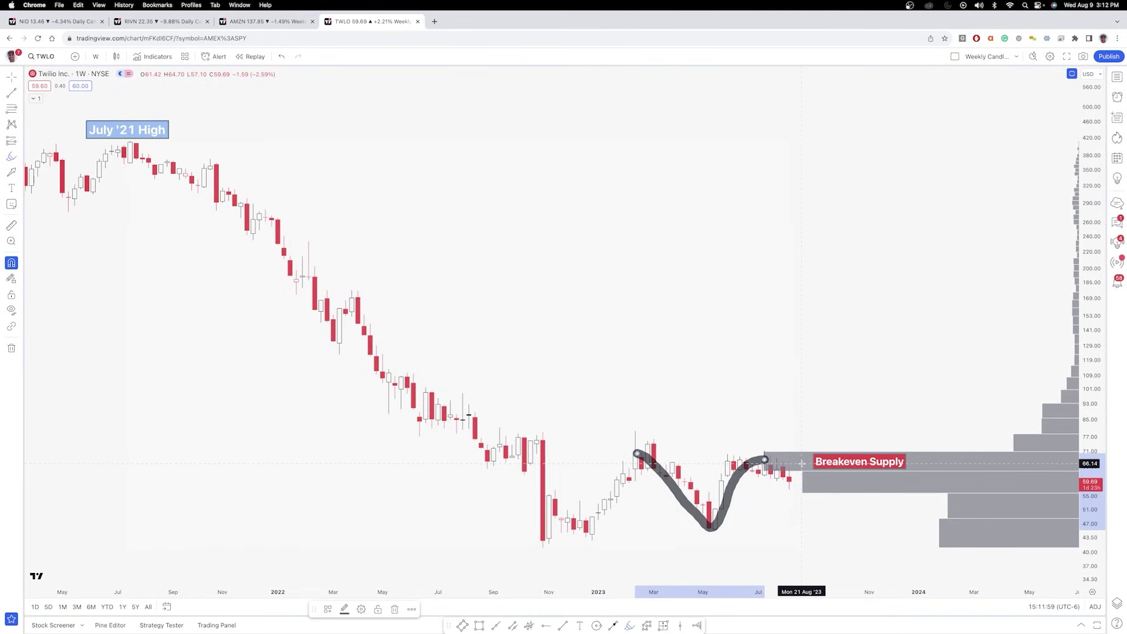
# Compare the AMZN Breakeven Demand zone with the TWLO Breakeven Supply zone, and return to the RIVN daily chart
pyautogui.click(260, 23)
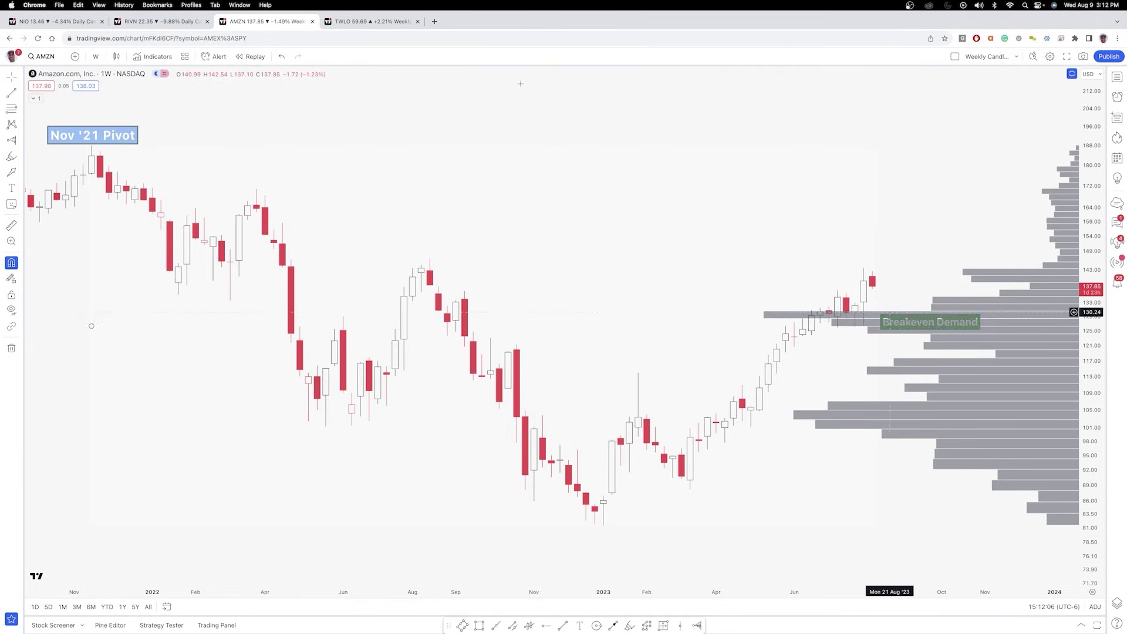
pyautogui.click(369, 21)
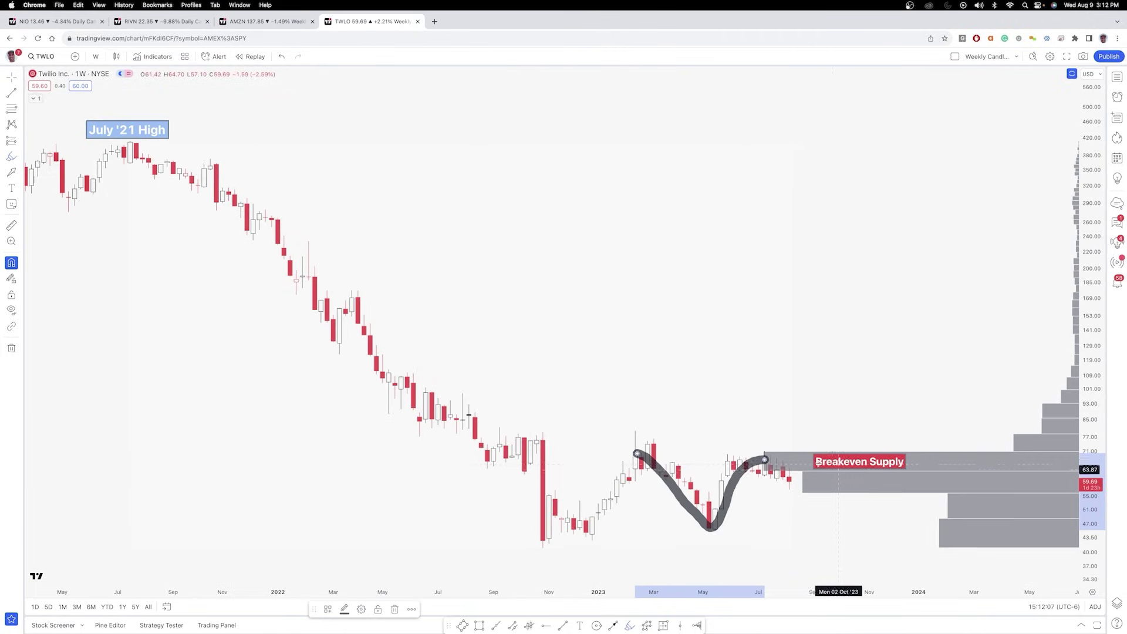
pyautogui.click(167, 21)
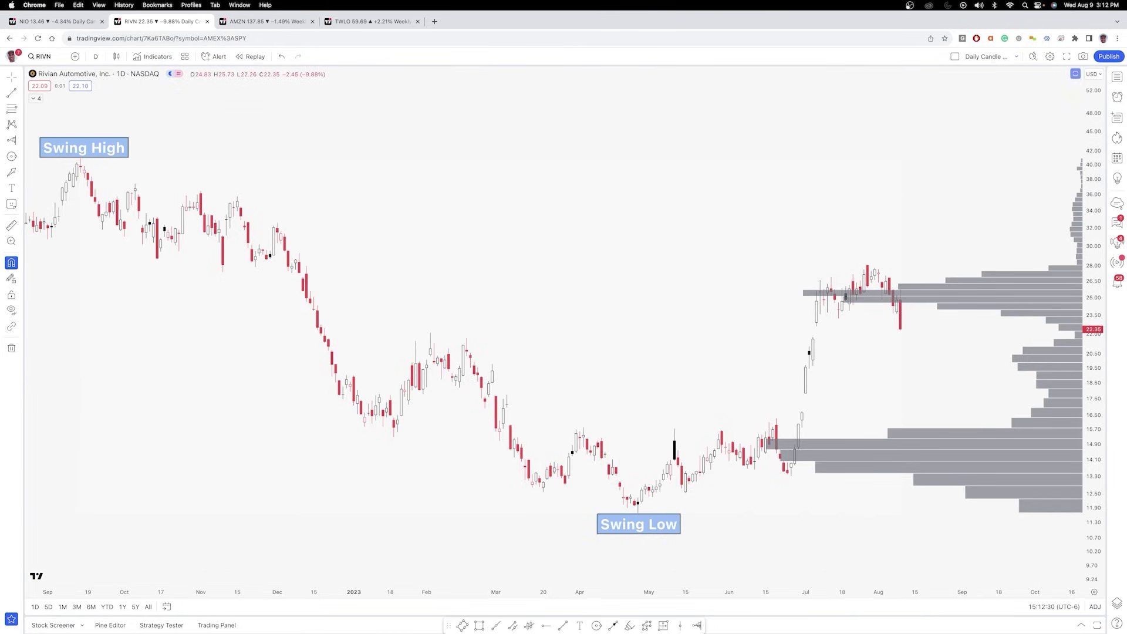
# Draw a thin rectangle across the RIVN low-volume gap from 7 July to about 19 September 2023, and delete it
pyautogui.click(479, 627)
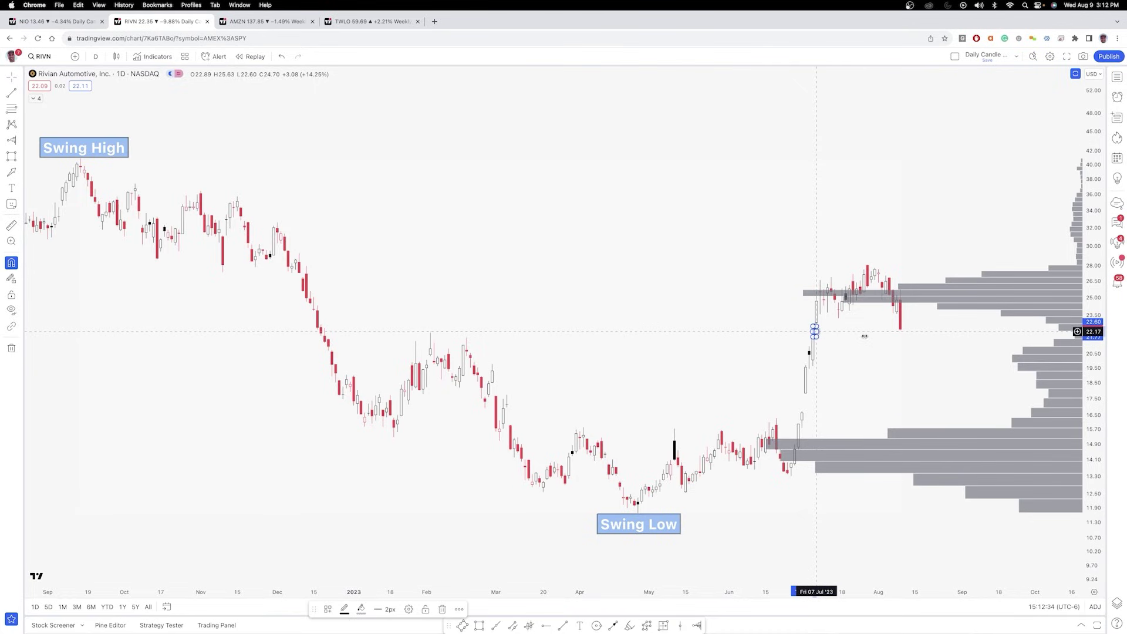
pyautogui.moveTo(817, 326); pyautogui.dragTo(1002, 341)
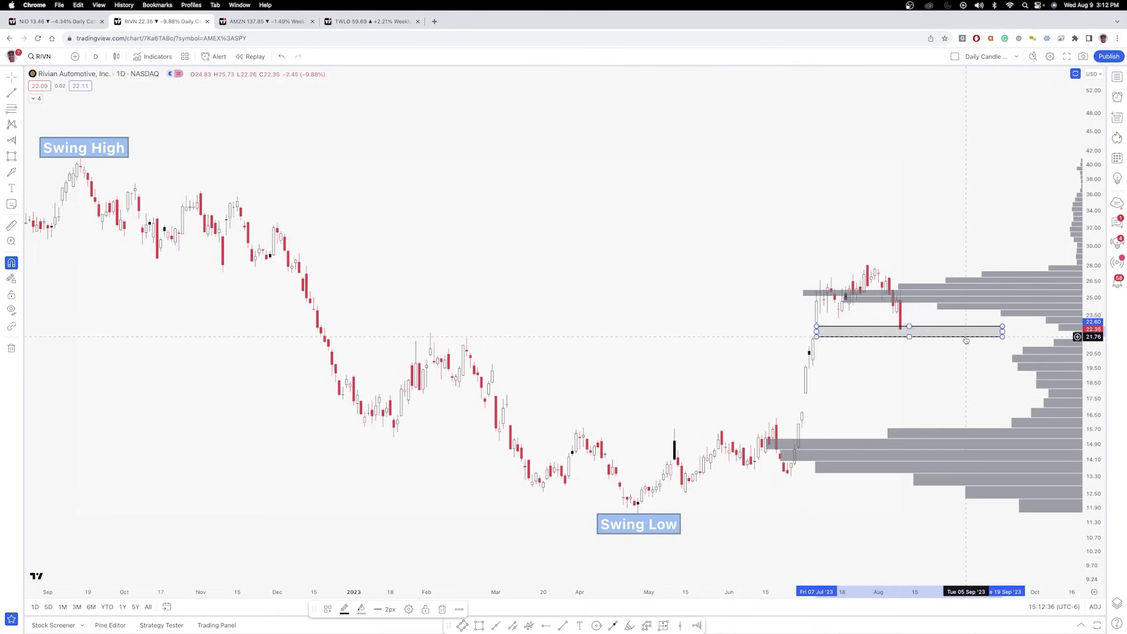
pyautogui.press('Delete')
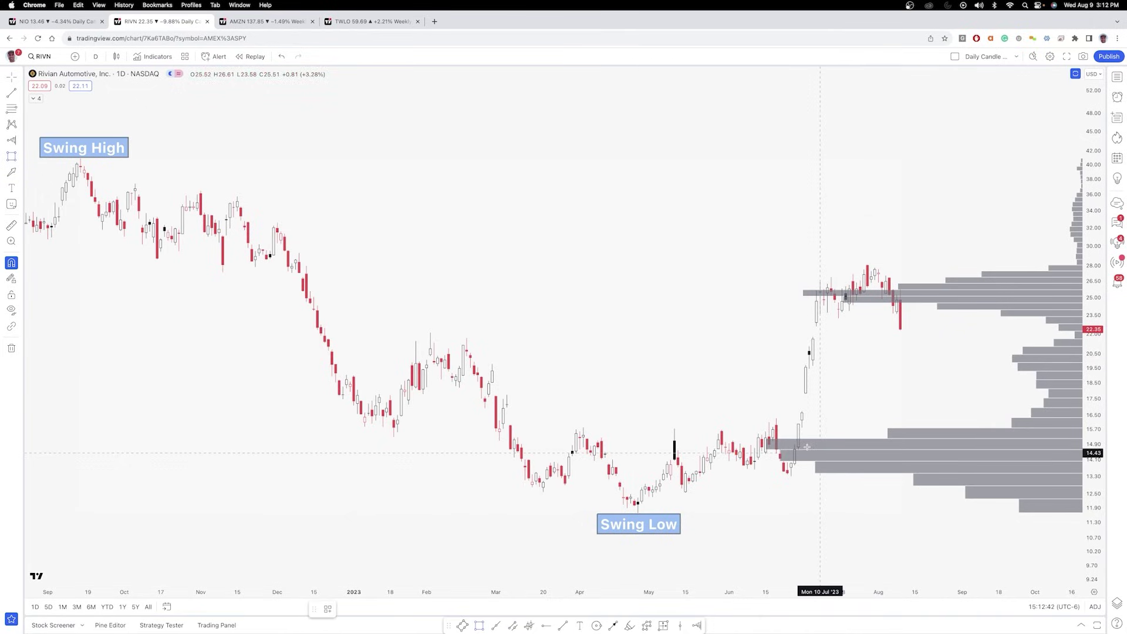
# Draw a rectangle on RIVN between about 15.26 and 24.46, stretch its start to 19 December 2022, shorten it to 10 July 2023, and delete it
pyautogui.moveTo(810, 437)
pyautogui.mouseDown()
pyautogui.moveTo(845, 320)
pyautogui.moveTo(941, 303)
pyautogui.moveTo(1057, 304)
pyautogui.mouseUp()
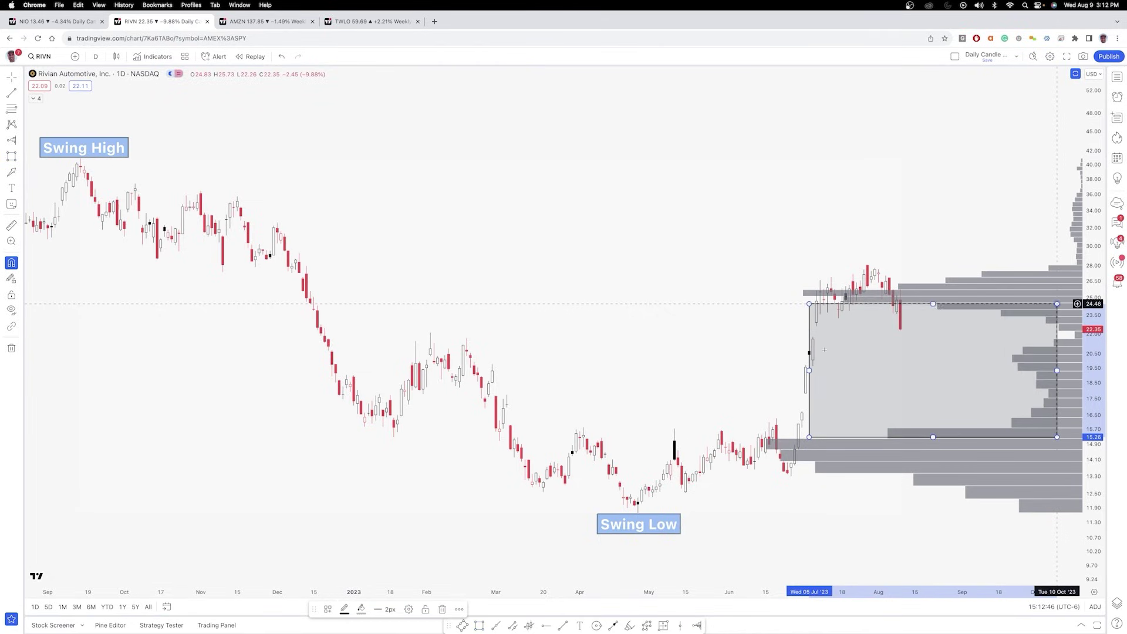
pyautogui.moveTo(809, 370); pyautogui.dragTo(320, 360)
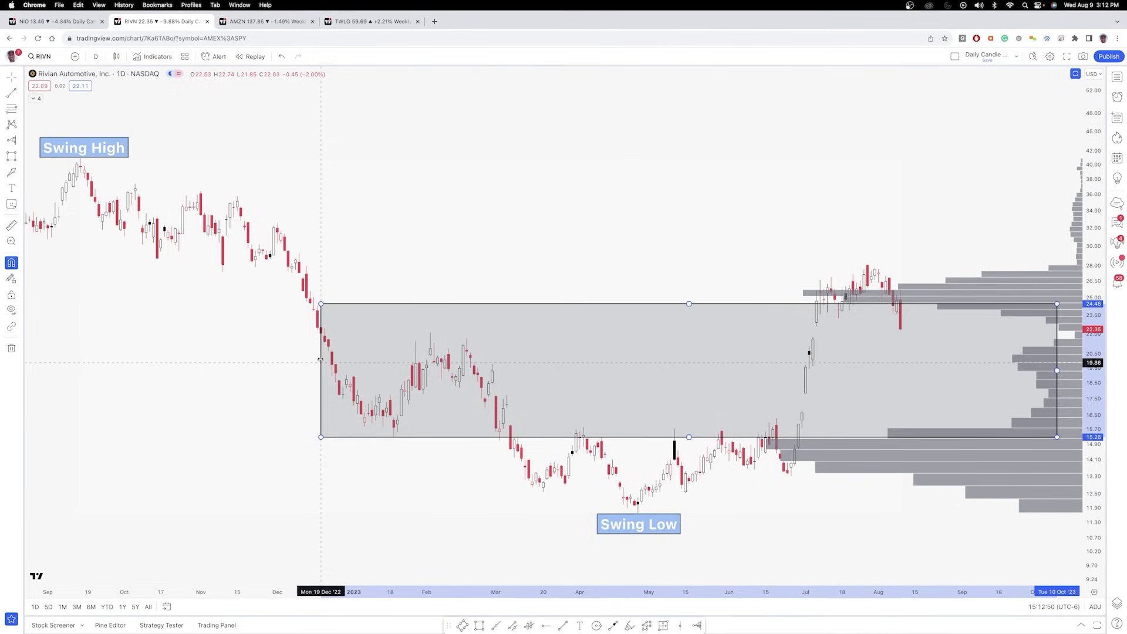
pyautogui.moveTo(559, 377); pyautogui.dragTo(819, 379)
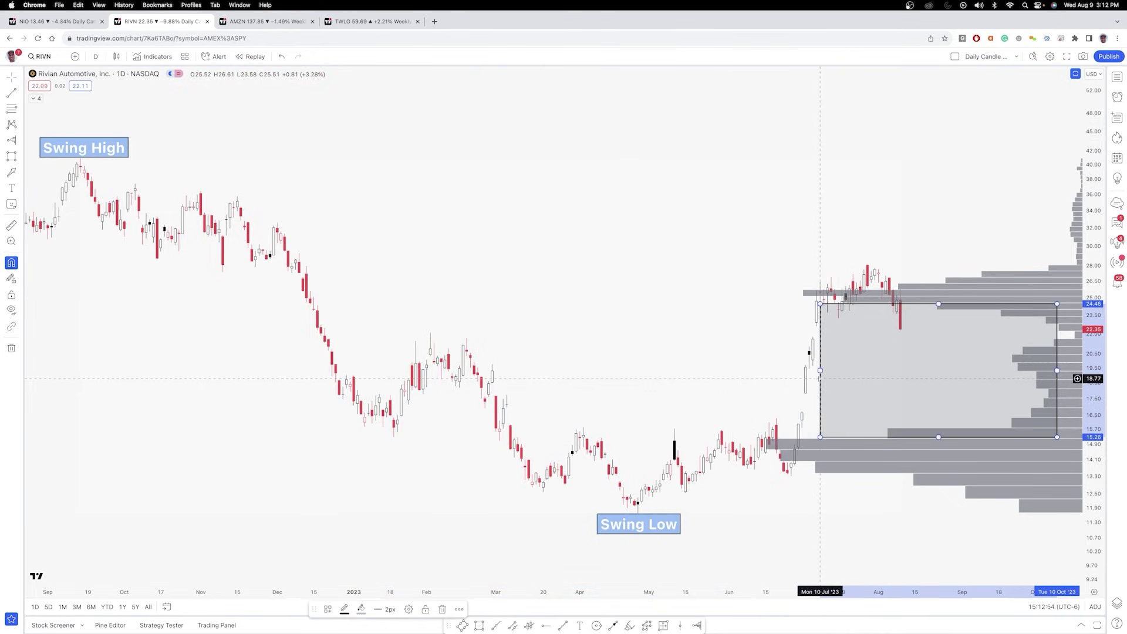
pyautogui.press('Delete')
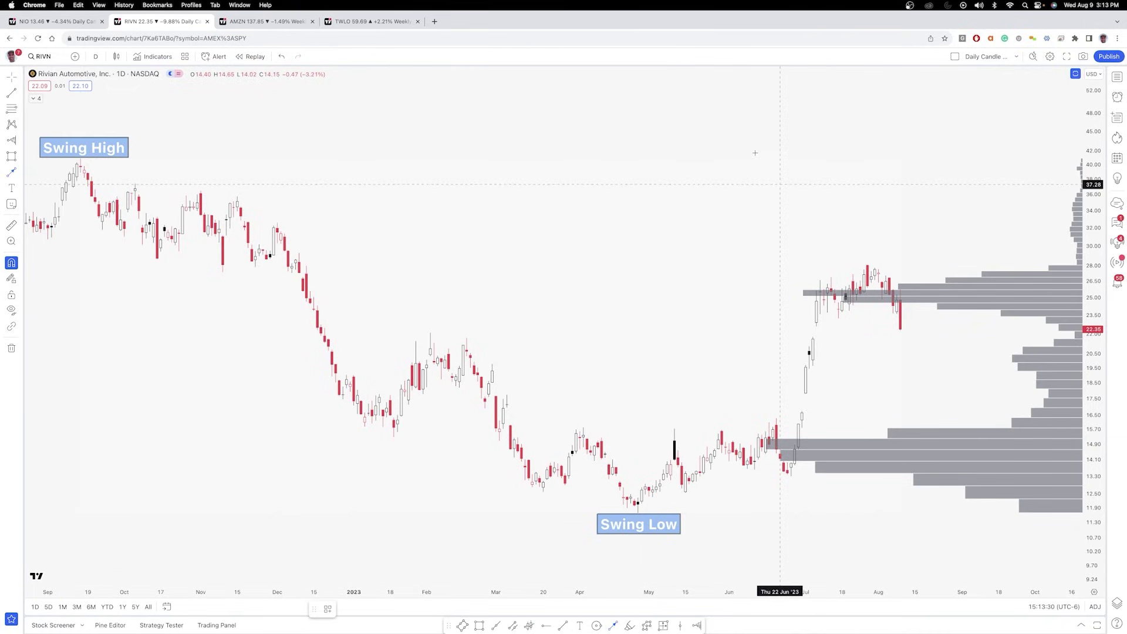
# Draw an arrow above the recent RIVN candles pointing to the thin volume bars near 30, delete it, and switch to the NIO chart
pyautogui.moveTo(754, 153)
pyautogui.mouseDown()
pyautogui.moveTo(1008, 203)
pyautogui.moveTo(1032, 180)
pyautogui.moveTo(1020, 205)
pyautogui.moveTo(947, 253)
pyautogui.moveTo(871, 286)
pyautogui.moveTo(866, 276)
pyautogui.moveTo(878, 316)
pyautogui.moveTo(892, 207)
pyautogui.moveTo(894, 229)
pyautogui.moveTo(1018, 186)
pyautogui.moveTo(1010, 241)
pyautogui.mouseUp()
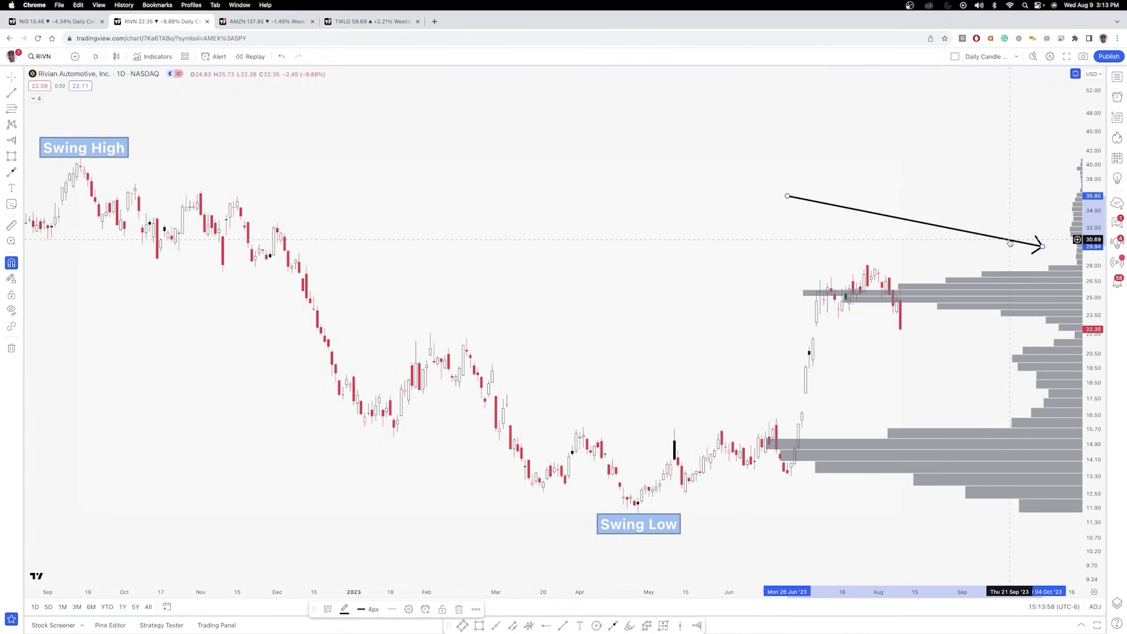
pyautogui.press('BackSpace')
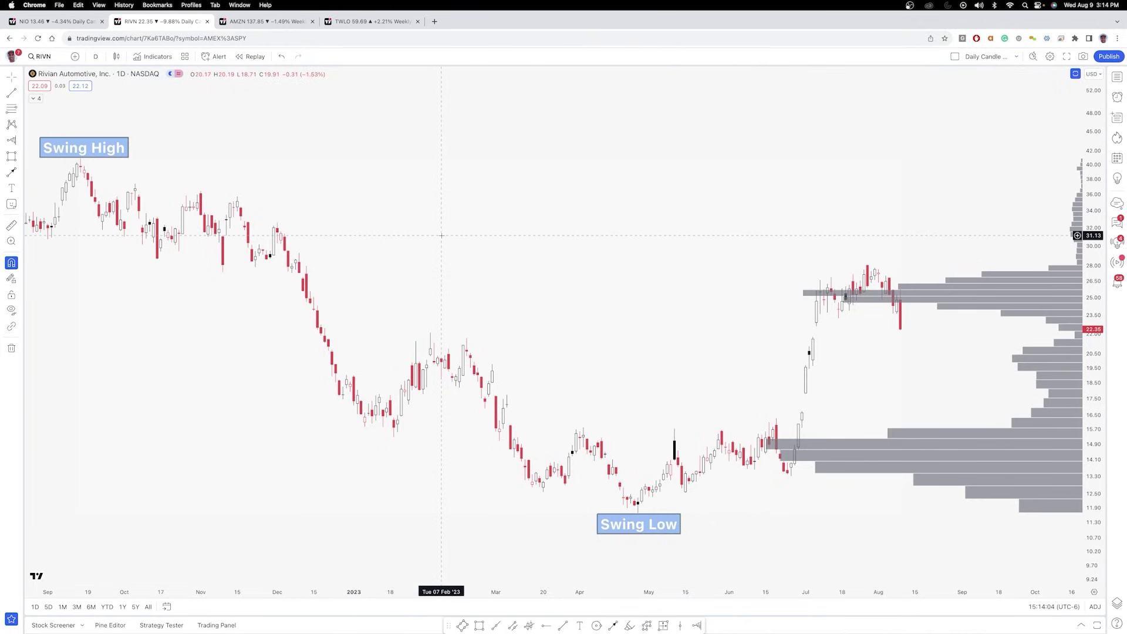
pyautogui.hotkey('ctrl', 'shift', 'Tab')
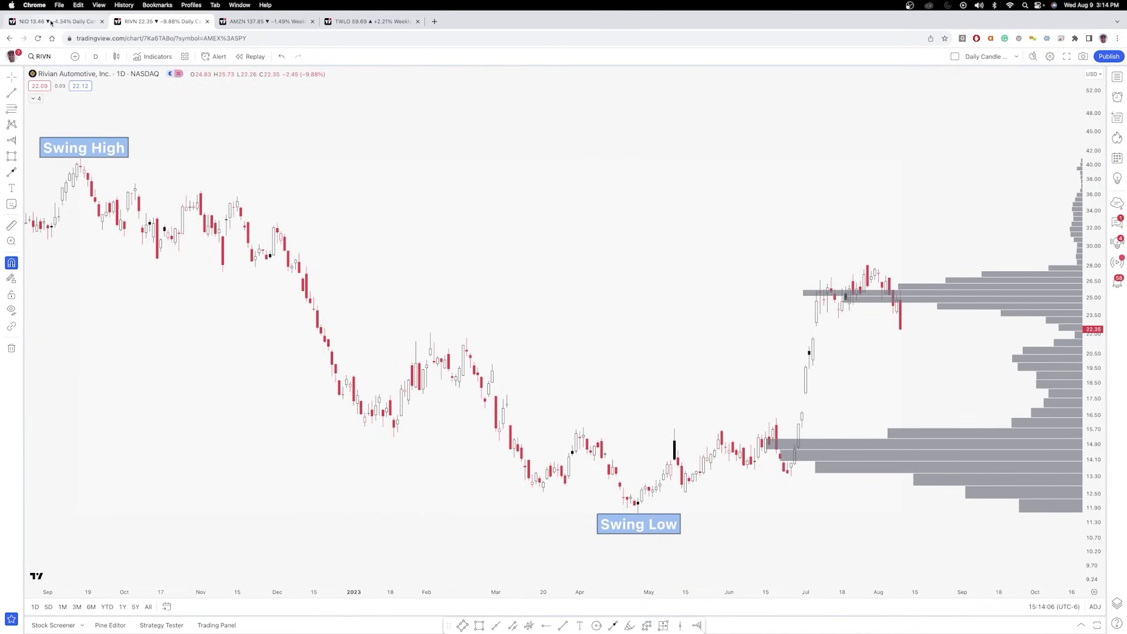